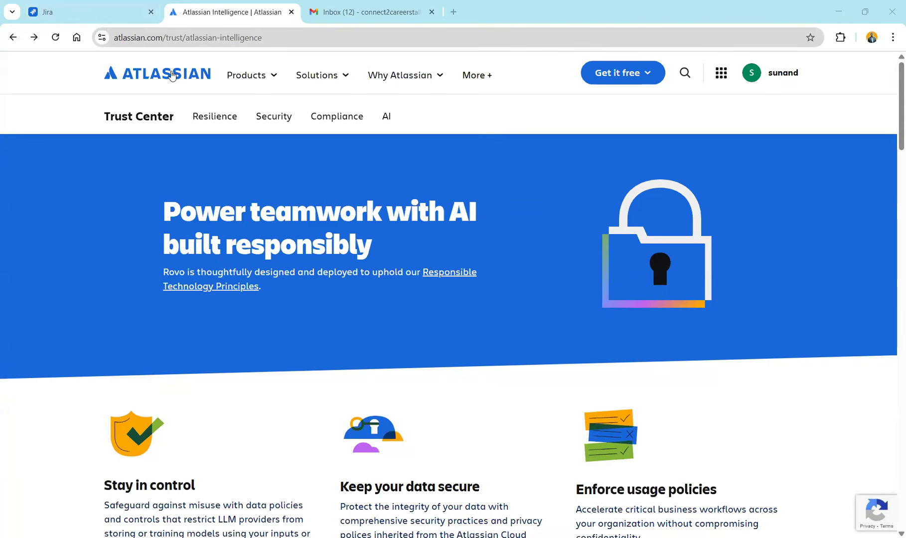
Open the Teamwork Collection pricing page on the Atlassian site and examine what the Free, Standard, Premium and Enterprise plans include
key("ctrl+l")
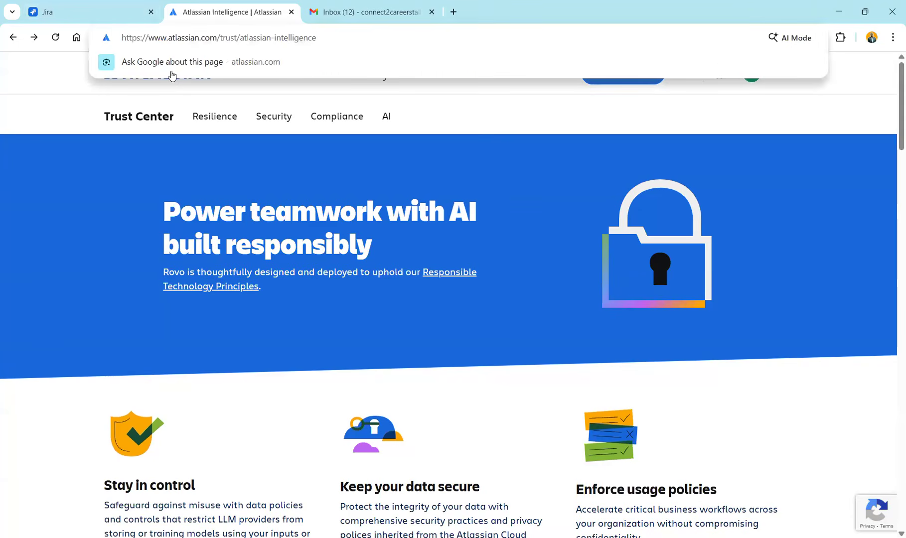
key("Return")
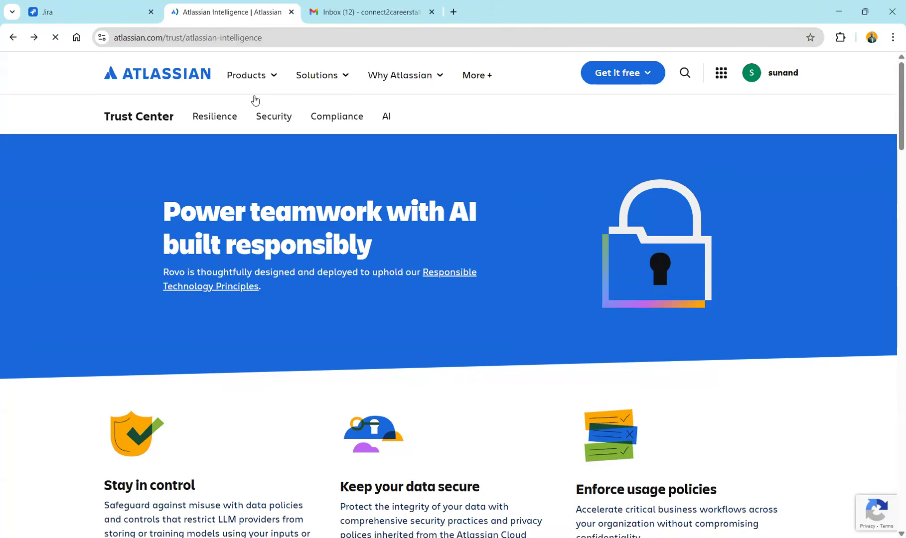
left_click(262, 82)
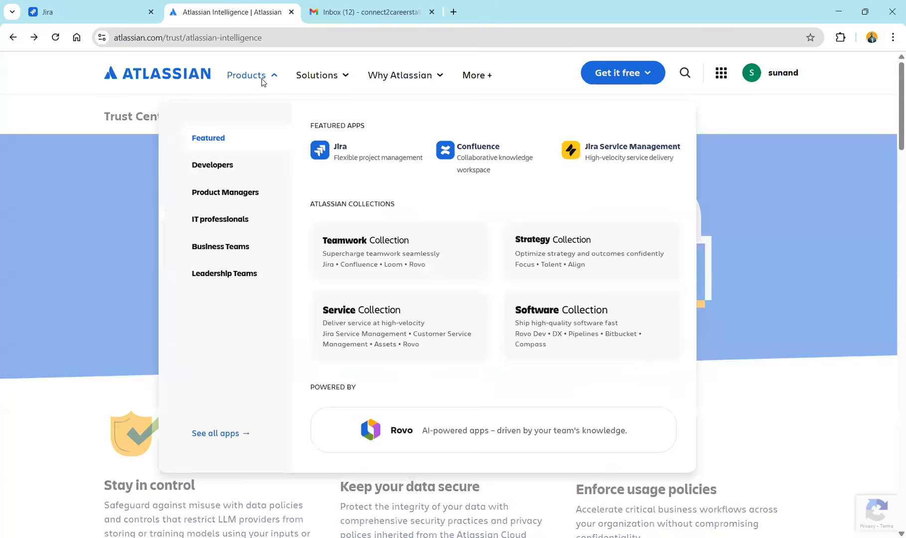
left_click(410, 256)
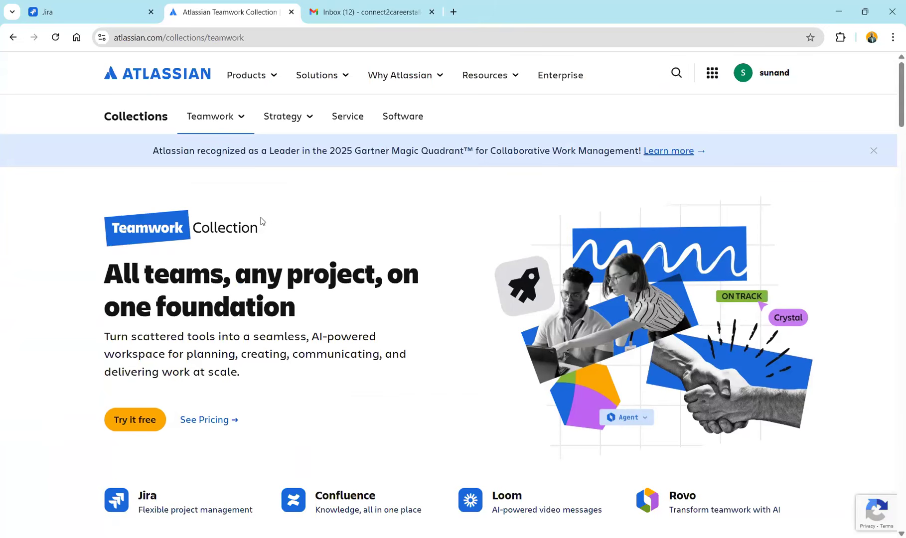
scroll(91, 365, "down", 1)
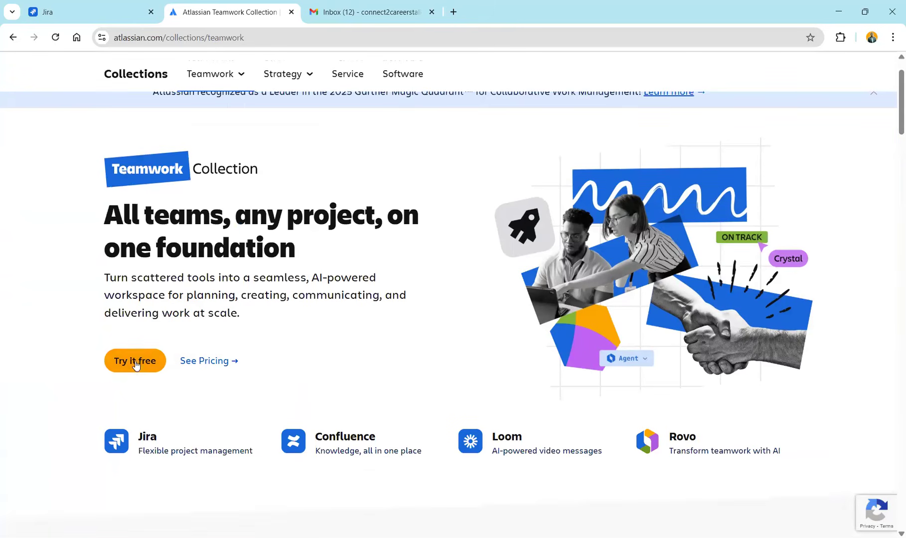
left_click(198, 362)
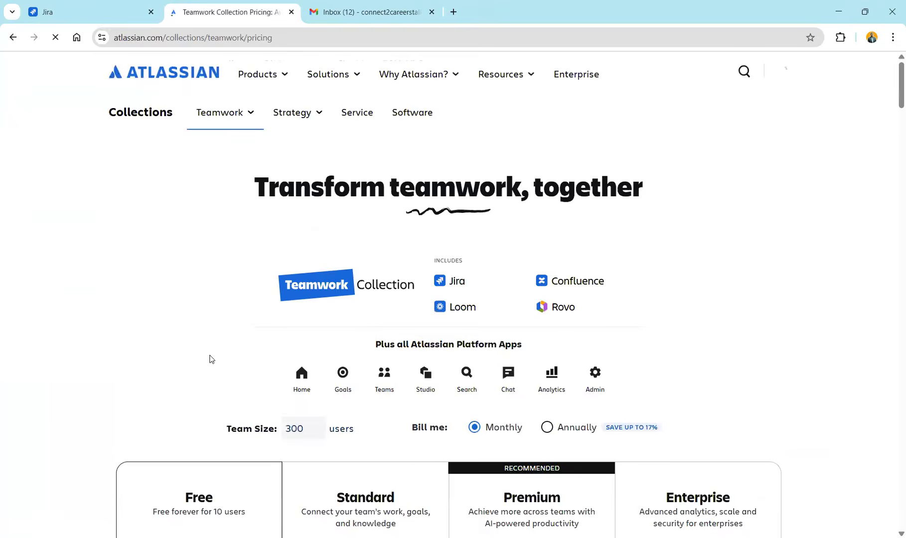
scroll(210, 360, "down", 5)
scroll(299, 299, "down", 2)
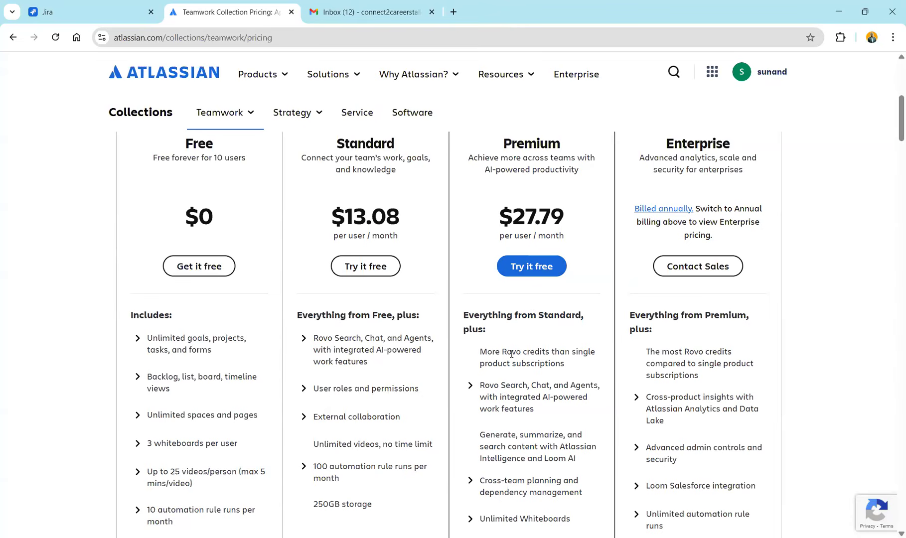
scroll(513, 349, "down", 2)
scroll(518, 343, "up", 2)
Switch to Jira, reload the inaccessible board's page and dismiss the "Space not found" notification
left_click(89, 7)
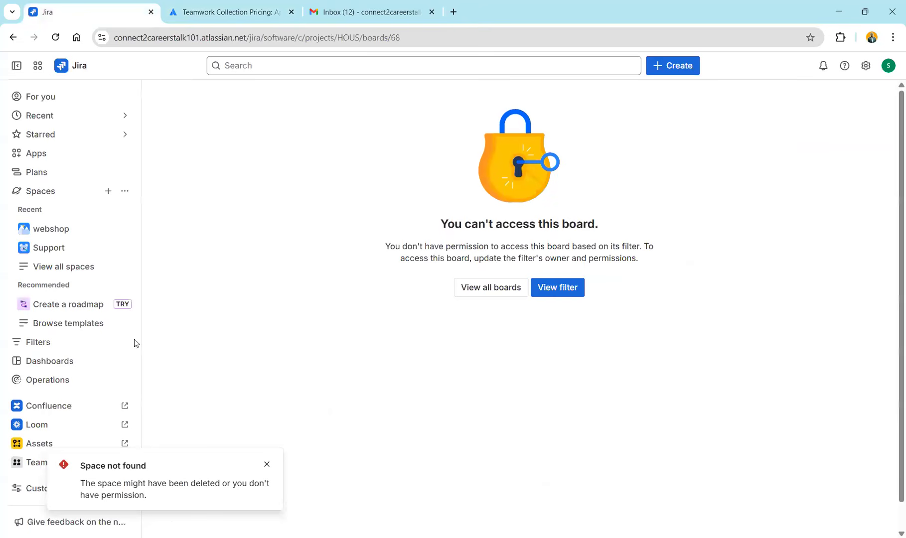
left_click(55, 38)
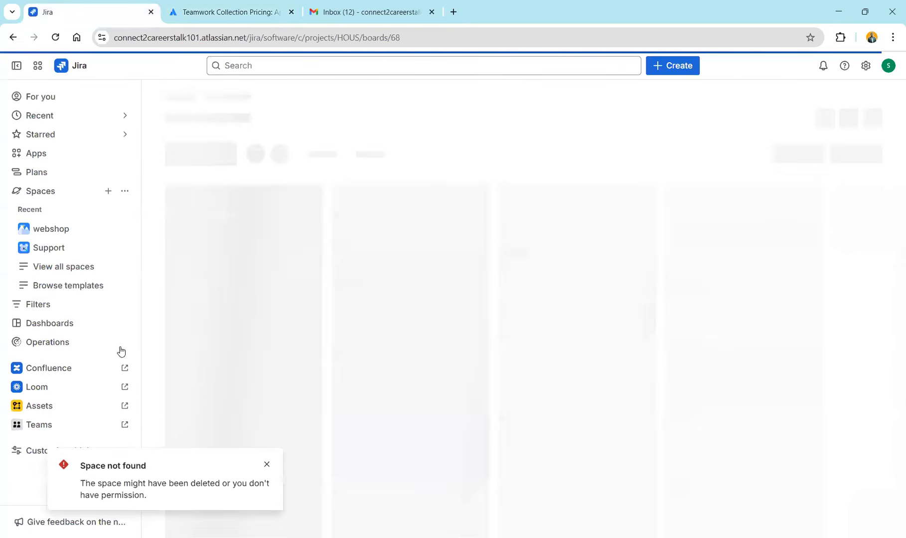
left_click(268, 464)
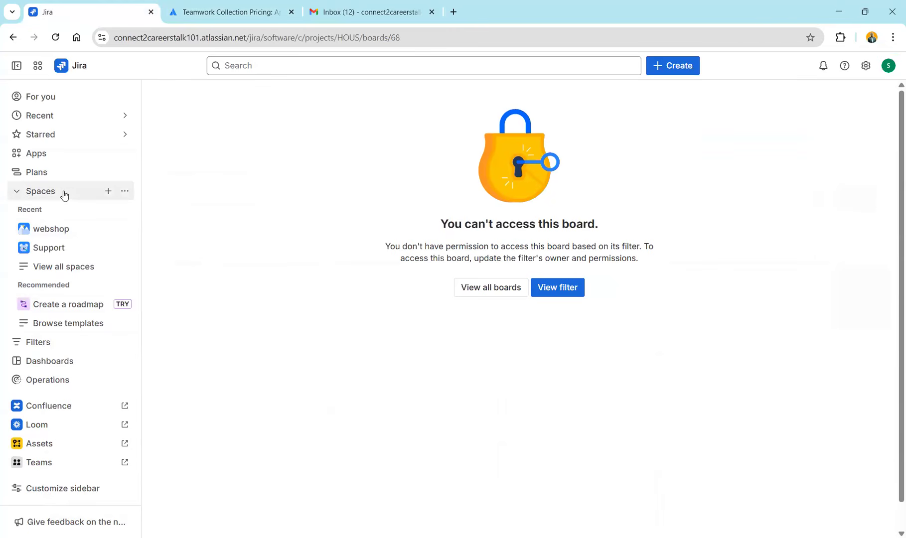
Start a new company-managed space using the Scrum template from the Software development category
left_click(107, 191)
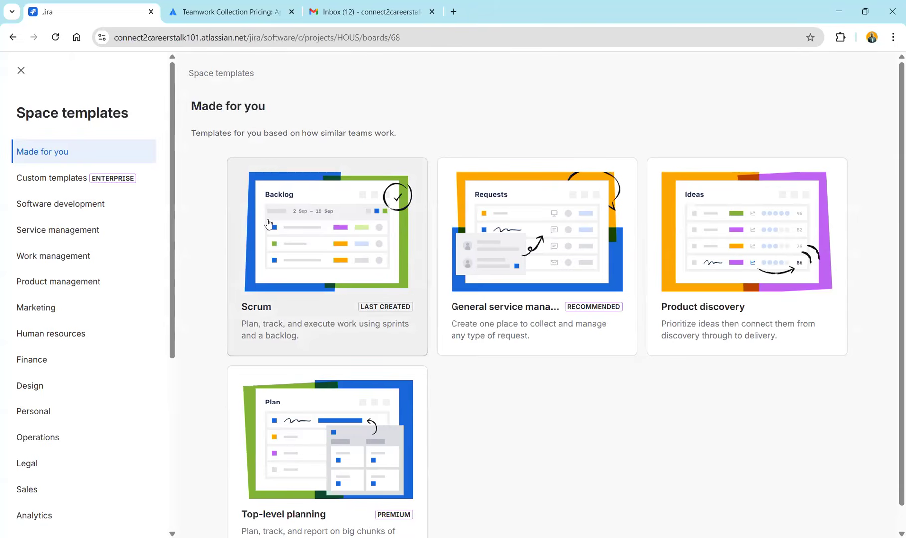
left_click(82, 215)
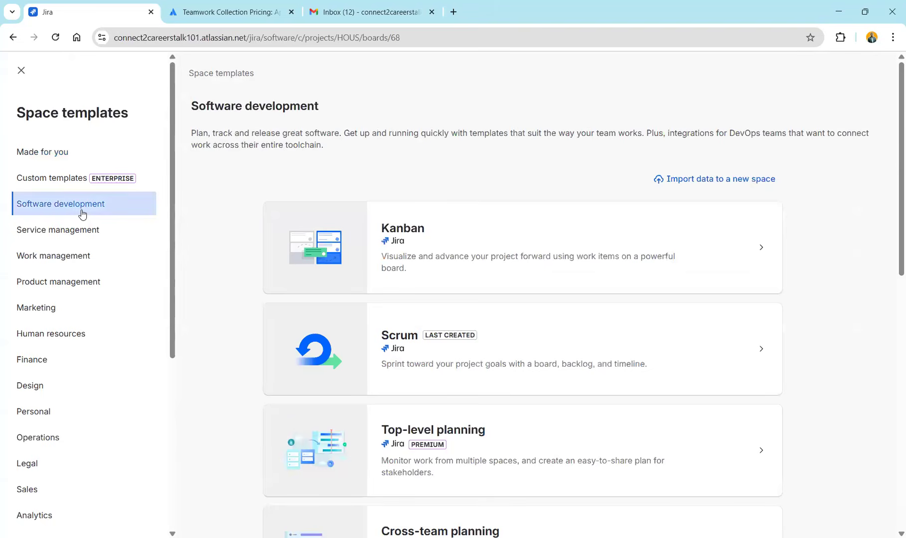
left_click(427, 365)
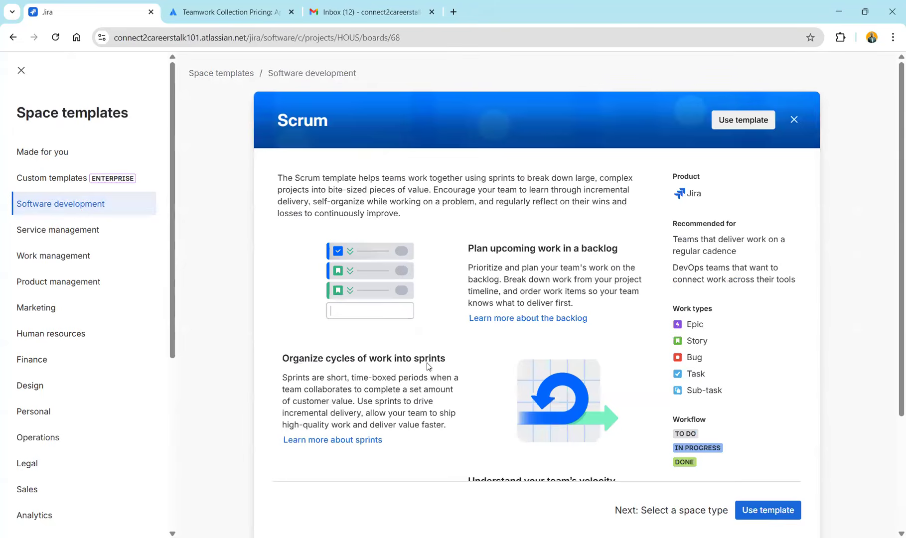
left_click(768, 513)
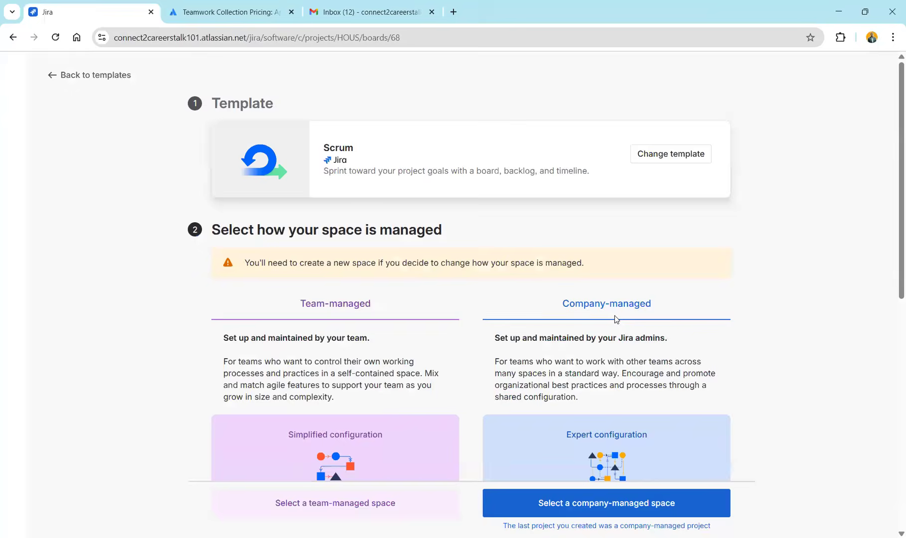
left_click(620, 508)
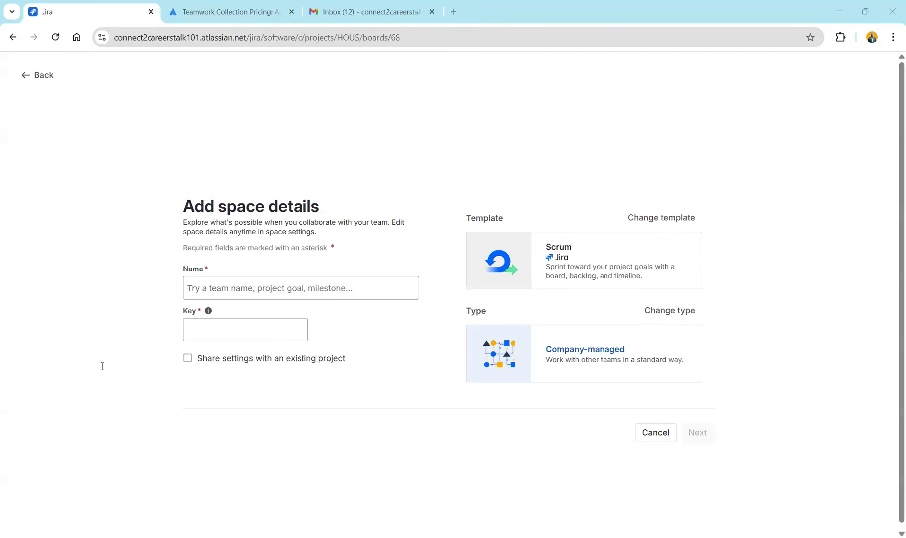
Name the new space LoanMgtSystem and create it
left_click(194, 293)
type("Loa")
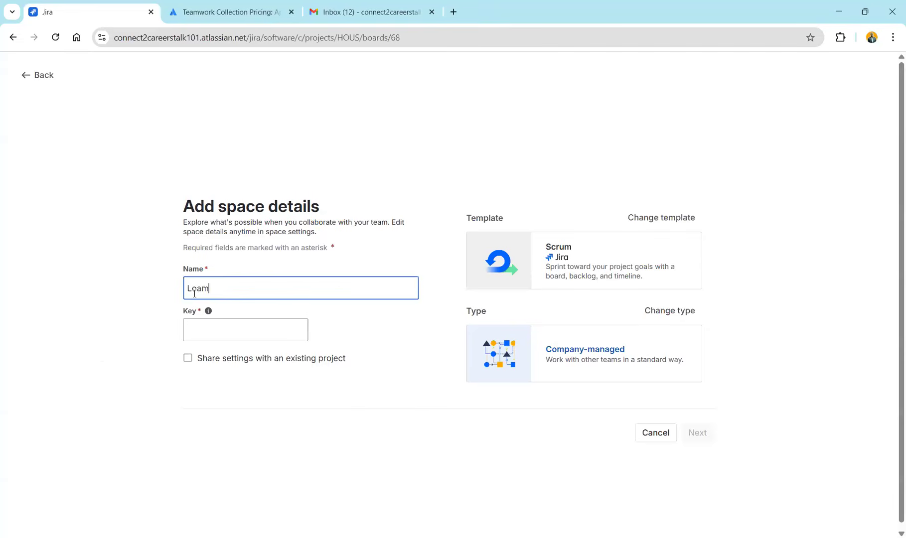
type("nMg")
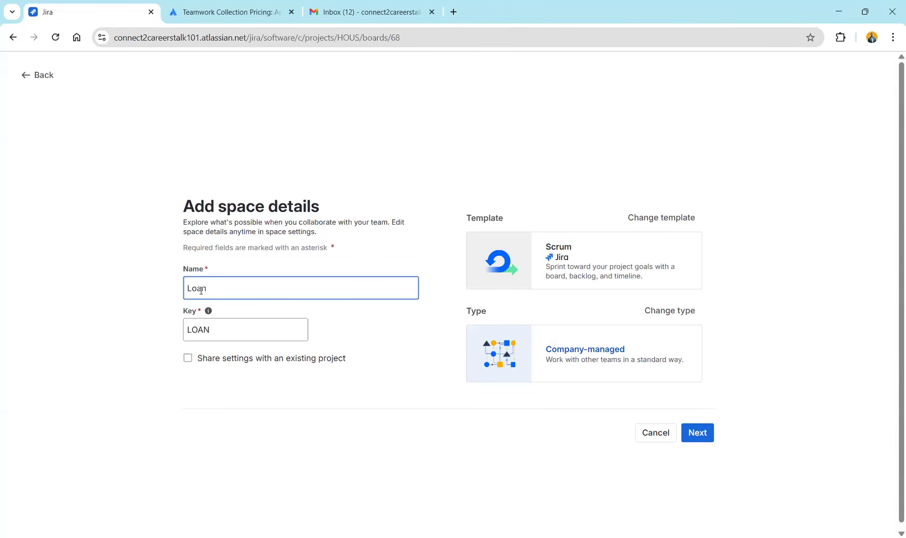
type("tSystem")
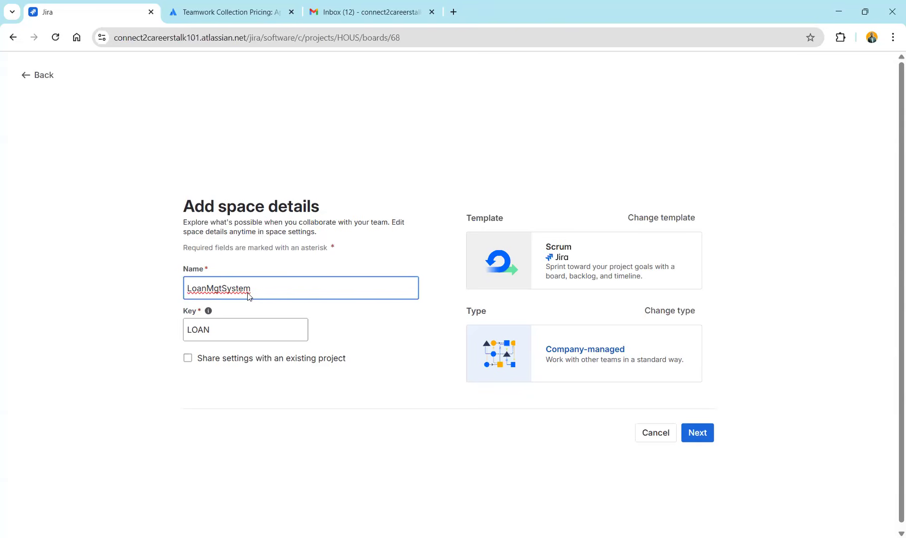
left_click(697, 433)
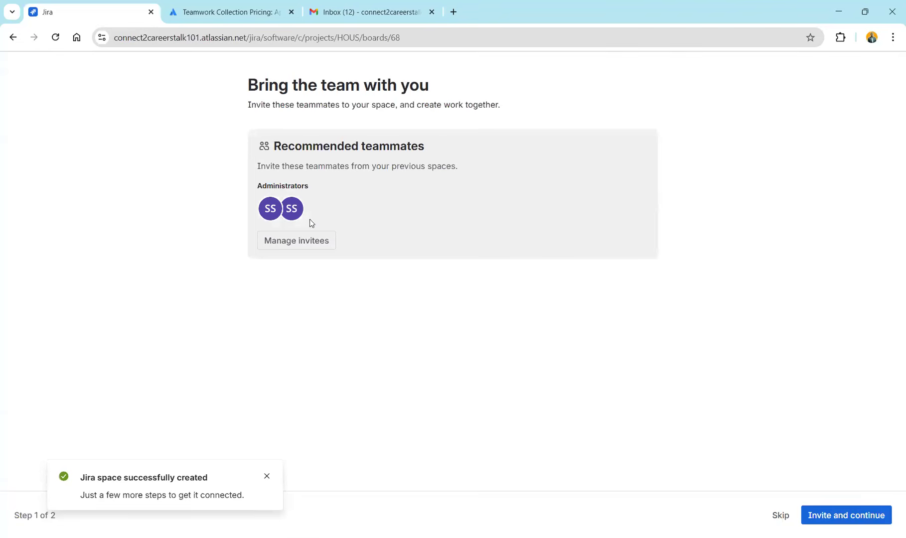
Review the recommended invitees, skip inviting them, and finish the space setup without connecting a Confluence space
left_click(316, 245)
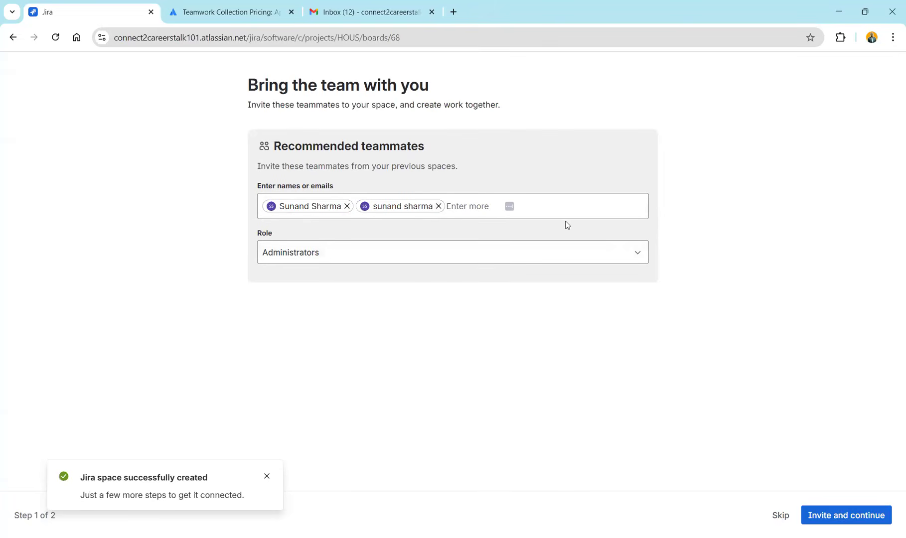
left_click(780, 517)
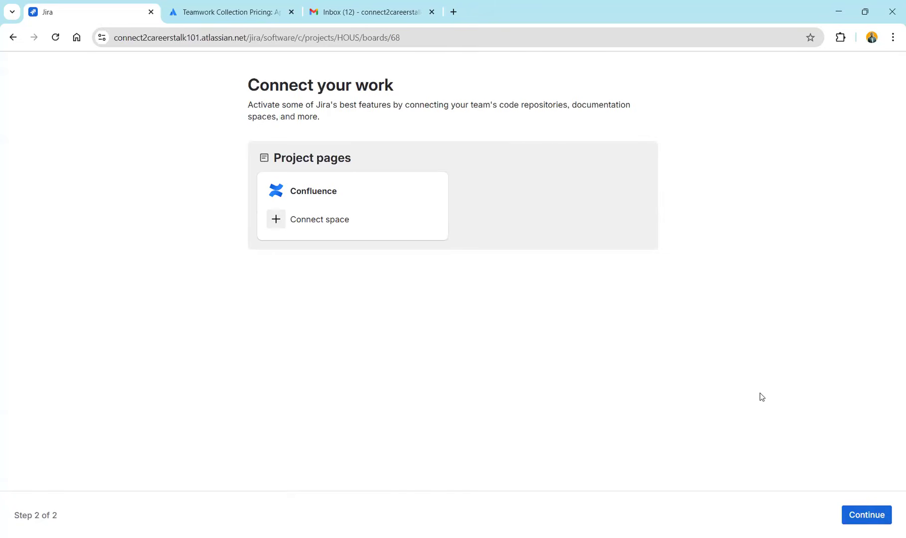
left_click(868, 515)
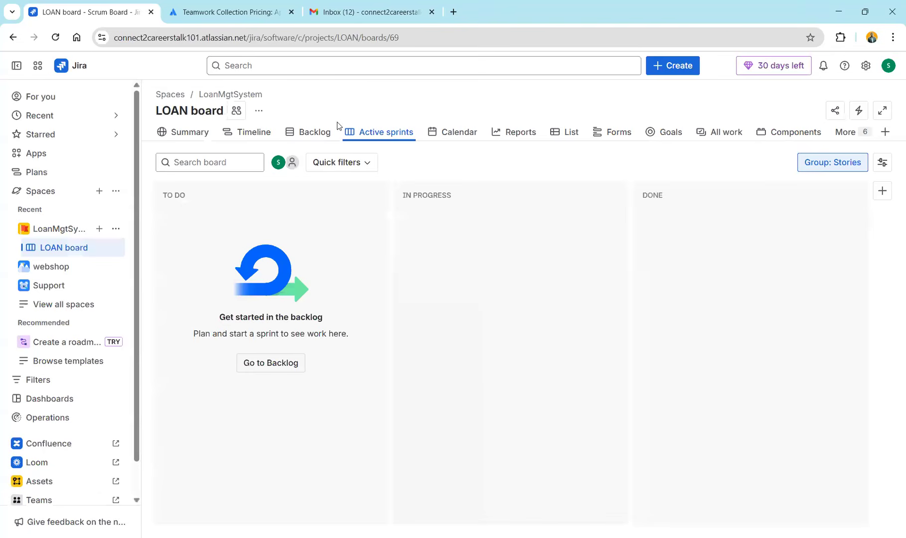
Open the LOAN board's backlog and start creating a work item with the work type Epic
left_click(314, 132)
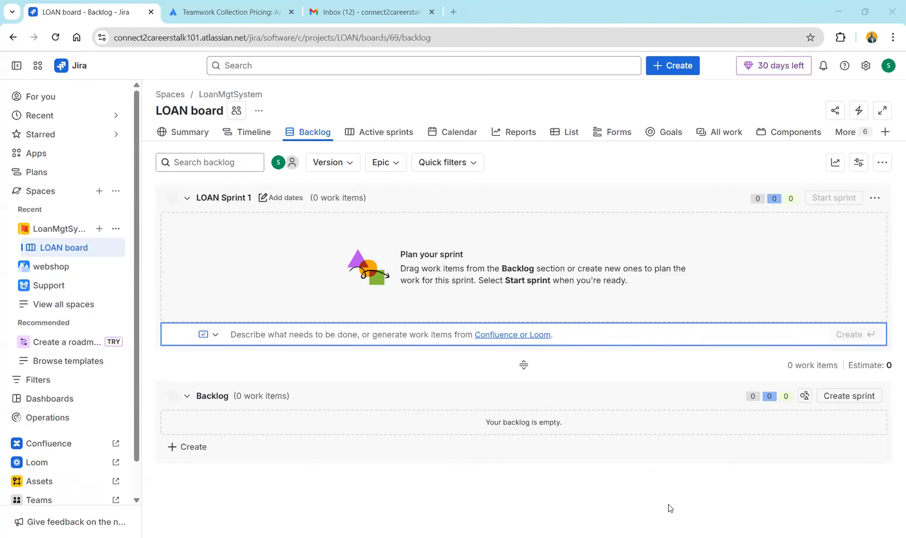
left_click(689, 65)
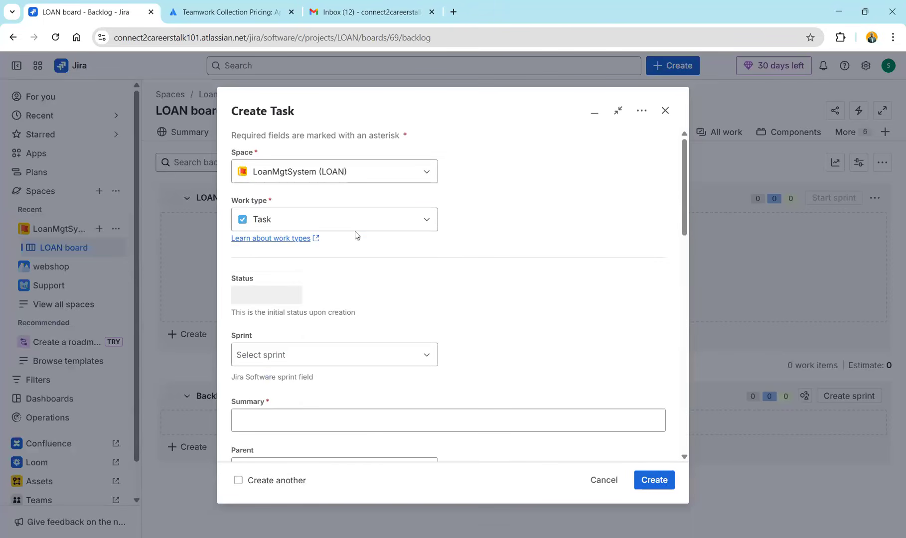
left_click(354, 225)
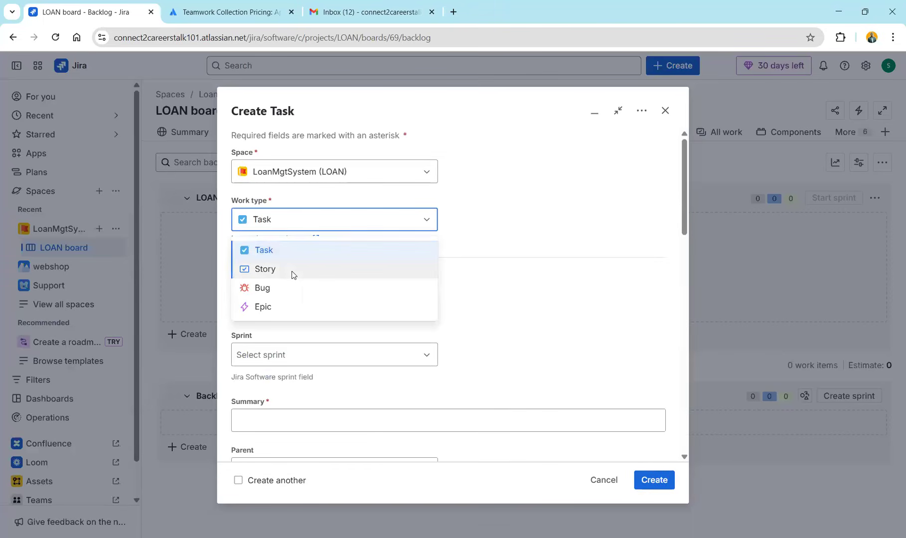
left_click(286, 307)
Set the epic's summary to "Customer Onboarding & Profile Management" using the suggested earlier entry
scroll(515, 340, "down", 2)
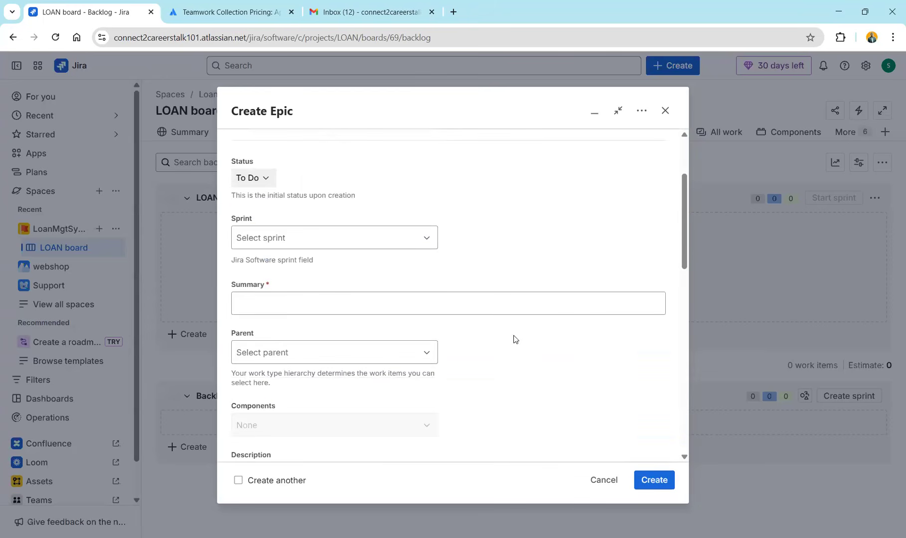
left_click(504, 297)
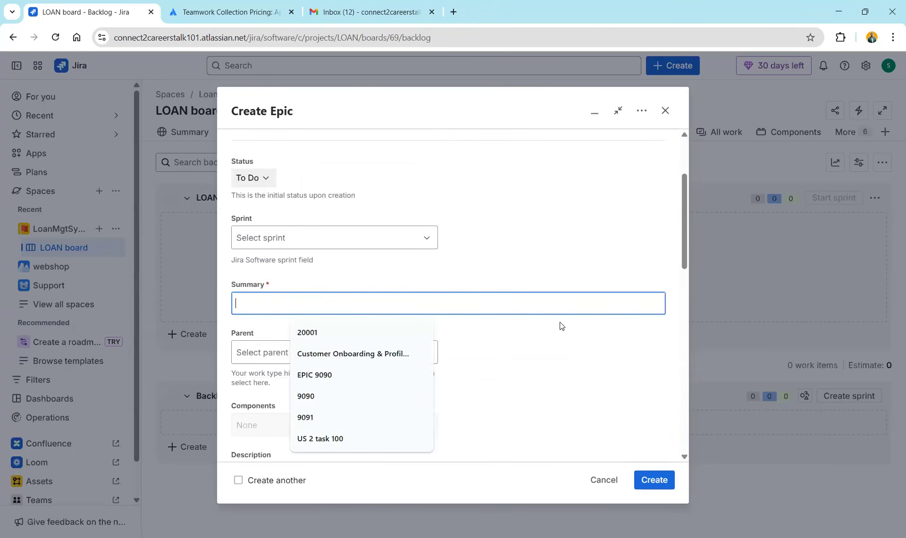
left_click(583, 245)
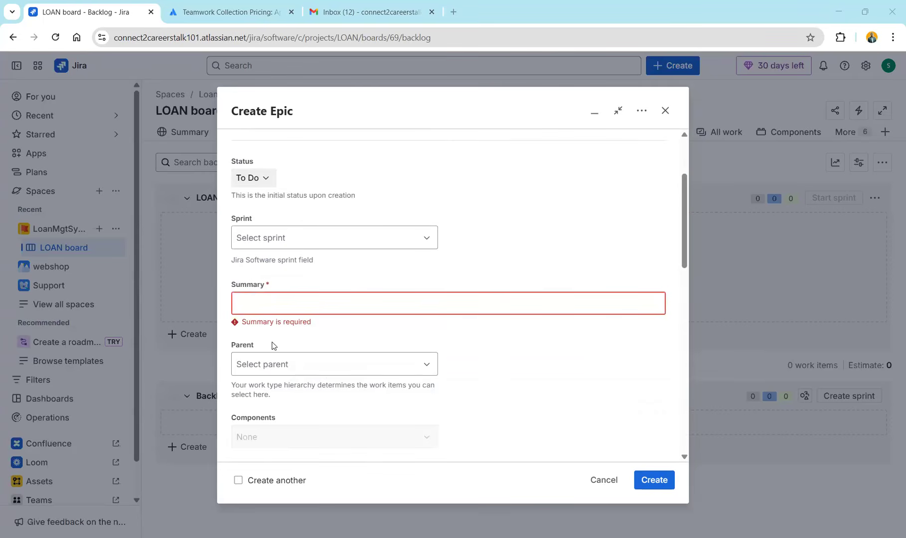
left_click(269, 307)
type("Cust")
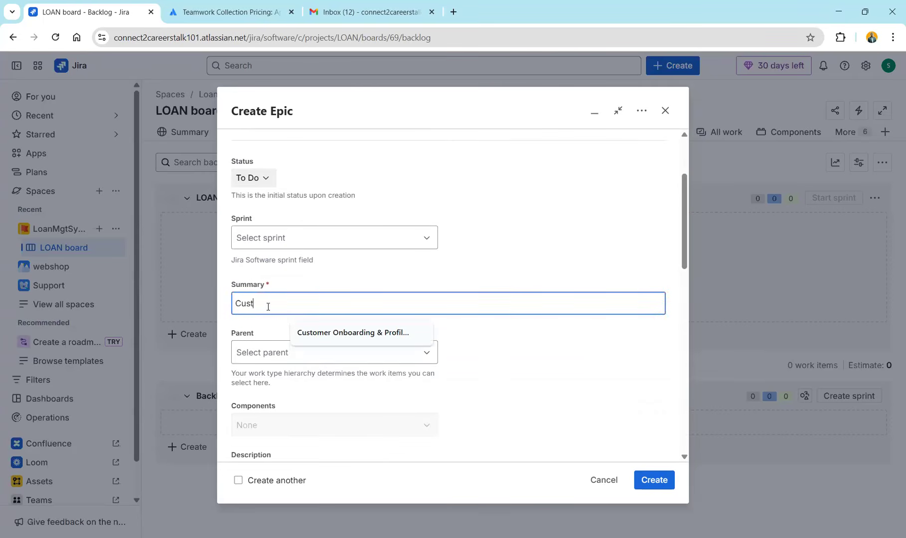
left_click(343, 339)
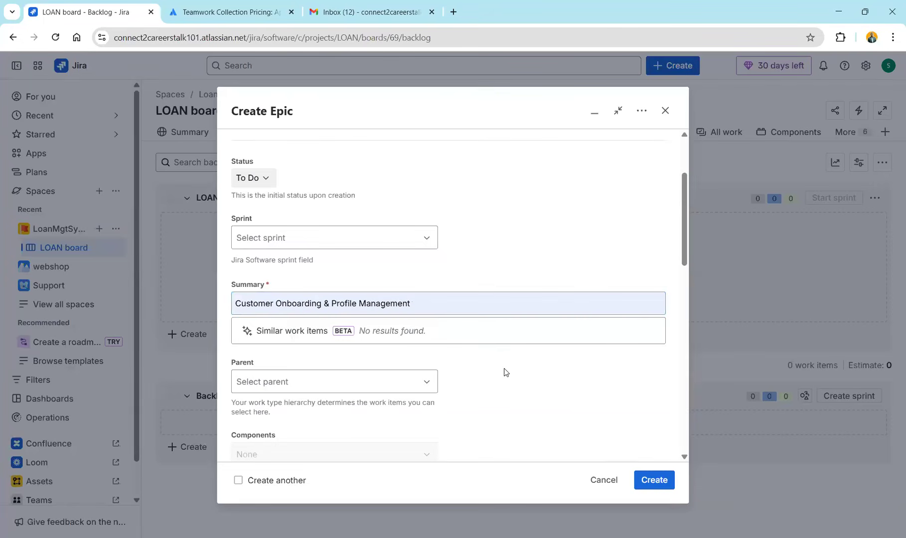
Write "Goal : capture and manage customer information securely" in the epic's description and begin a new line
scroll(505, 372, "down", 6)
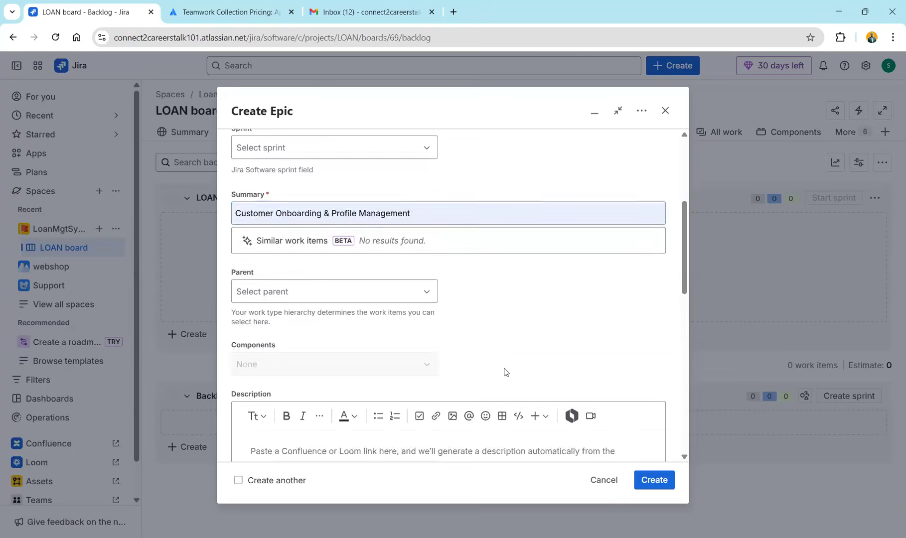
left_click(300, 252)
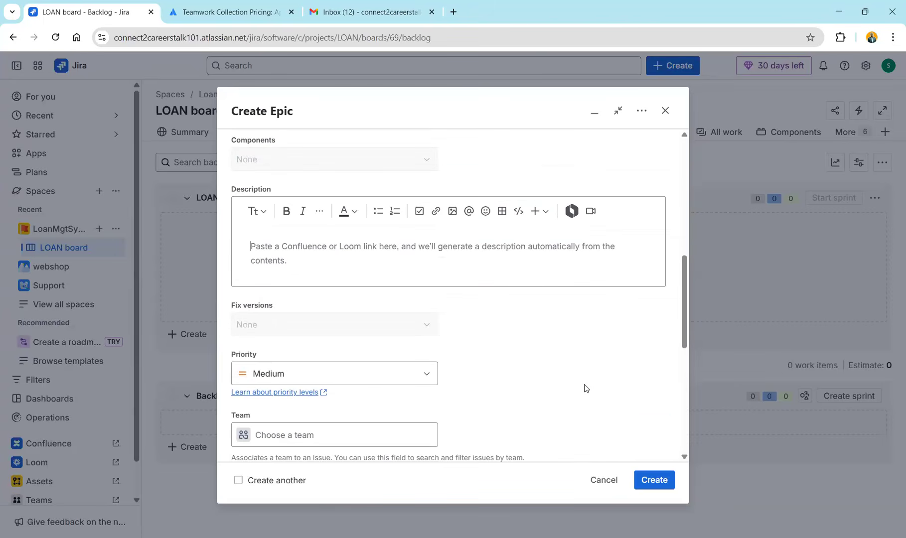
key("alt+Tab")
key("alt+Tab")
type("Goal : ")
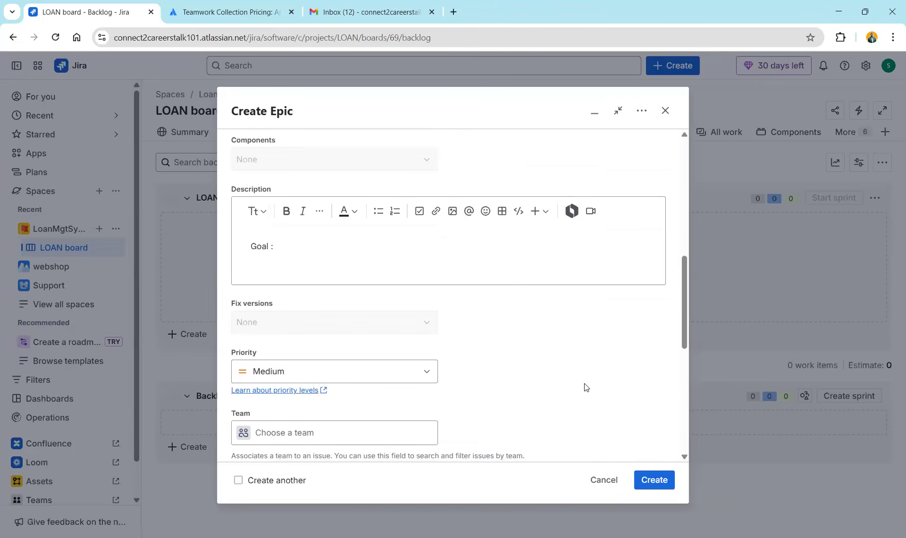
type("capture and")
key("alt+Tab")
key("alt+Tab")
type("manage custmer")
key("BackSpace")
key("BackSpace")
key("BackSpace")
type("omer i")
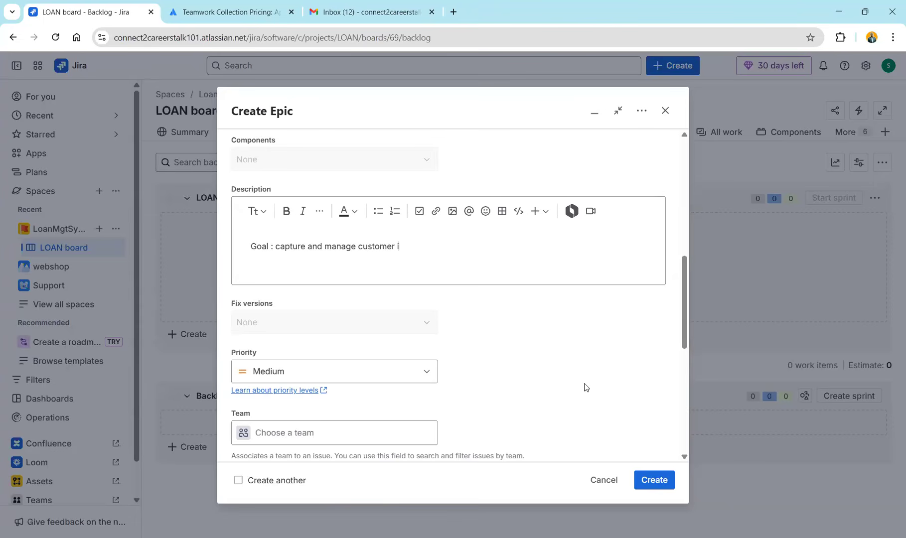
type("nformation securely")
key("Return")
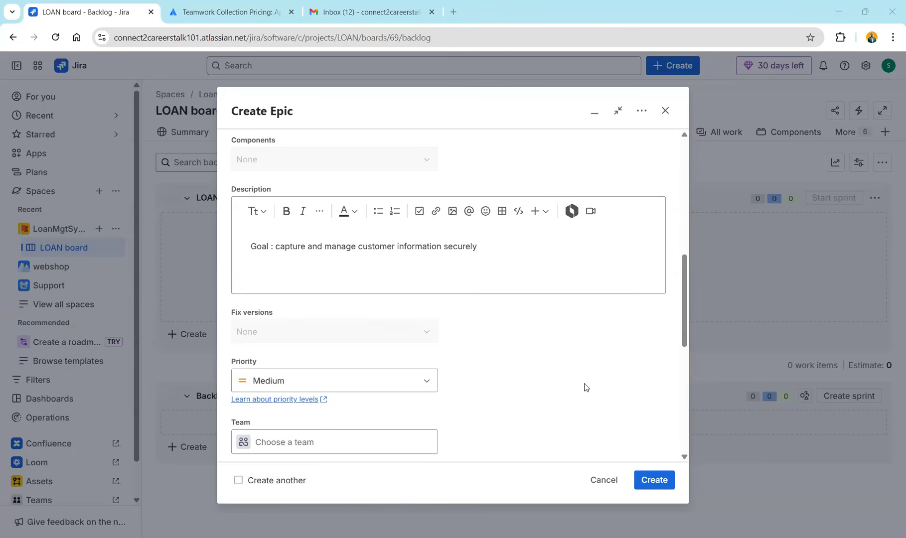
Add the description line "customer registration ( personal details , KYC, income, employment )", correcting the misspelled word with the spelling suggestion
type("custi")
key("BackSpace")
type("omer registration")
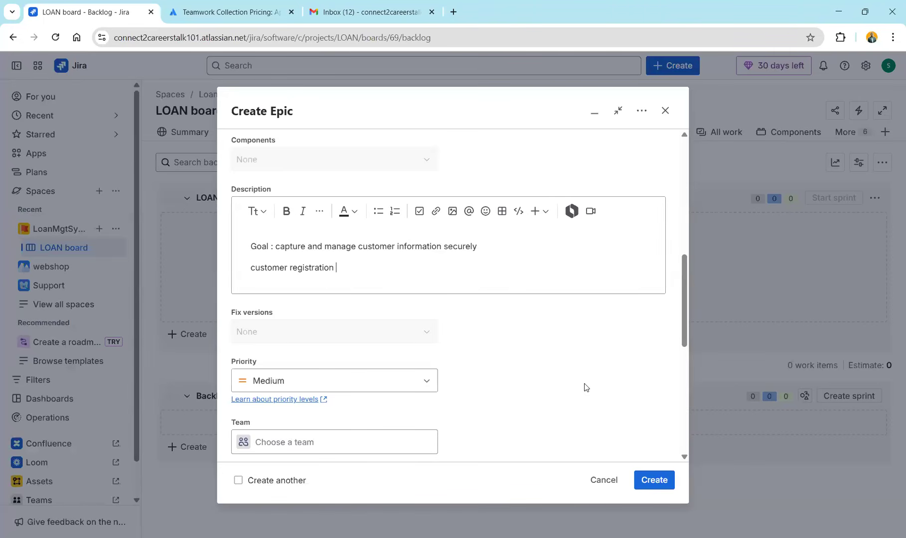
type("( perdonal details ,")
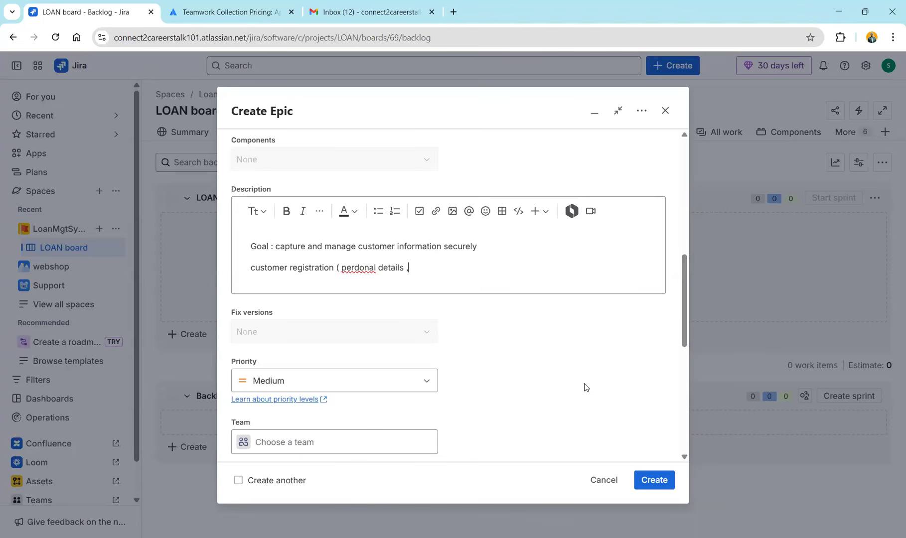
type(" KYC, income, employment )")
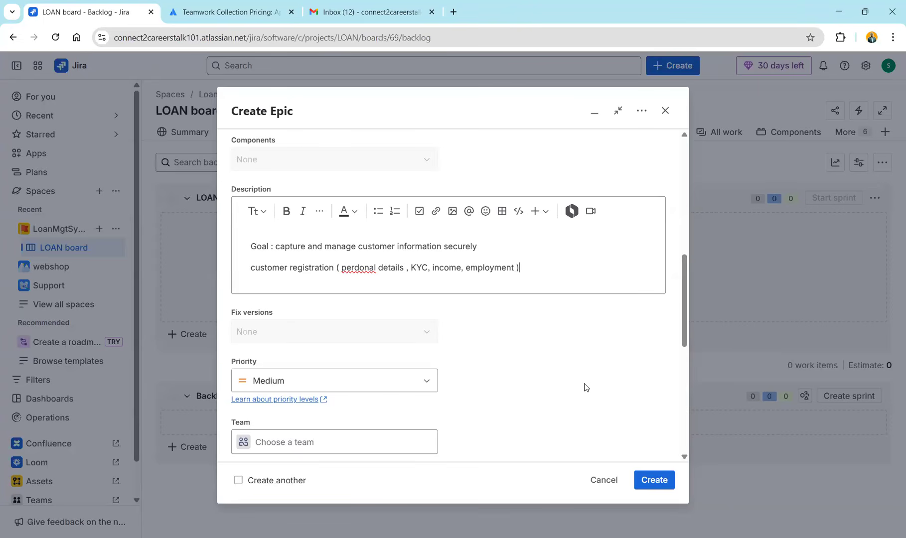
right_click(368, 269)
left_click(498, 282)
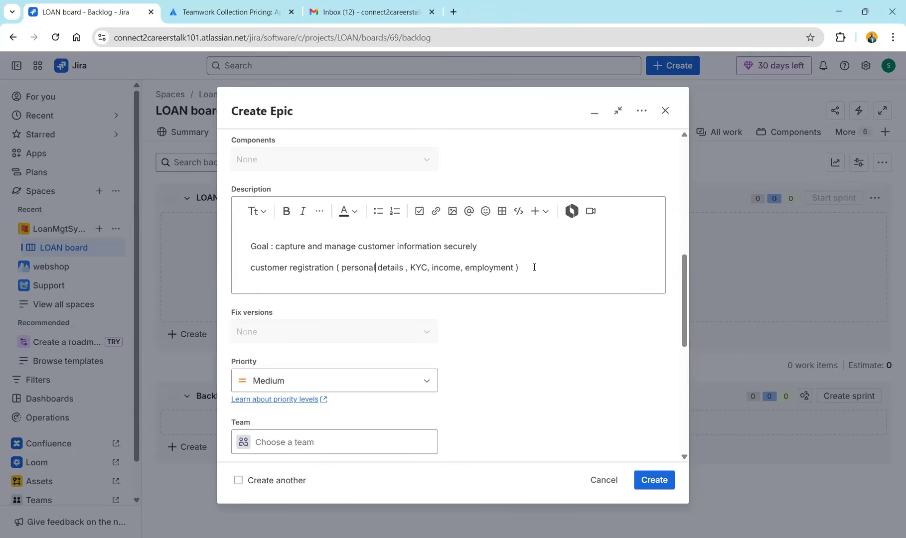
Add a new line reading "document upload (Id proof , income proof)" to the epic's description
key("Return")
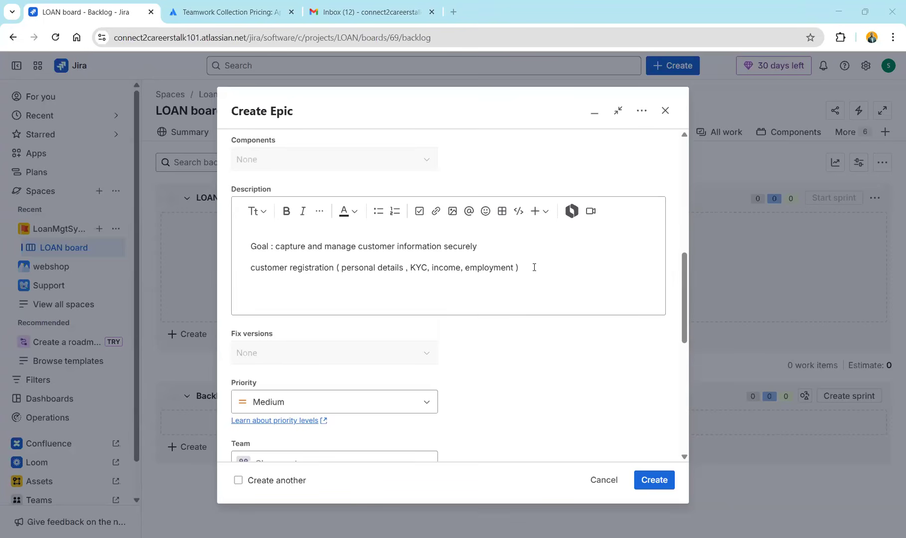
type("document upload (")
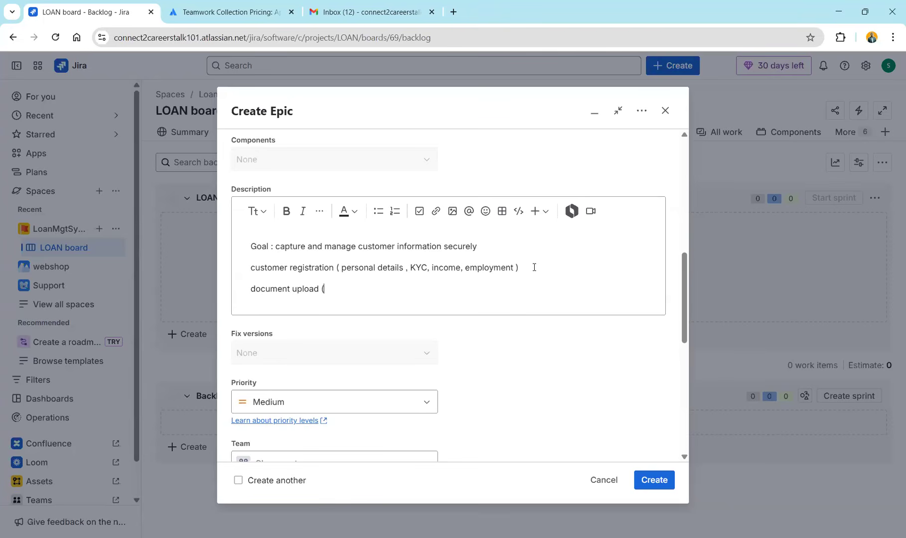
type("Id proof , income proof)")
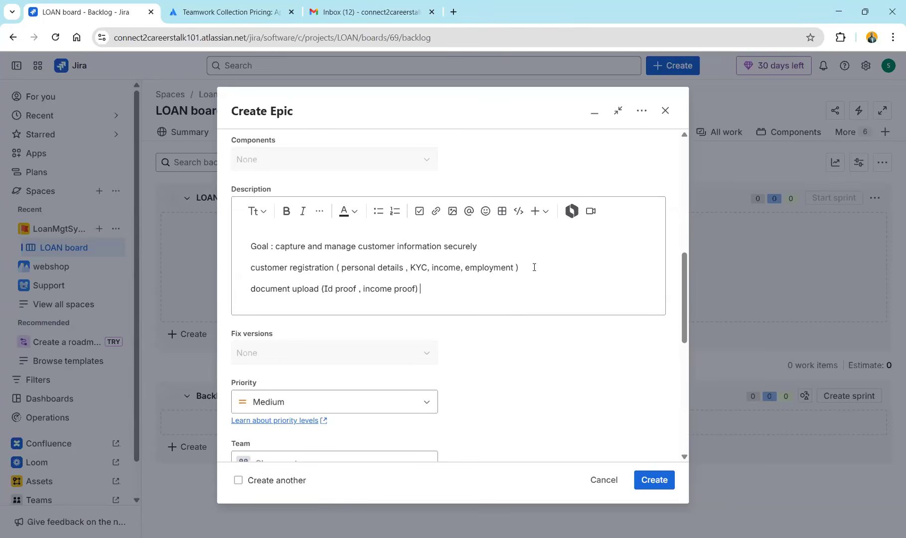
key("alt+Tab")
key("alt+Tab")
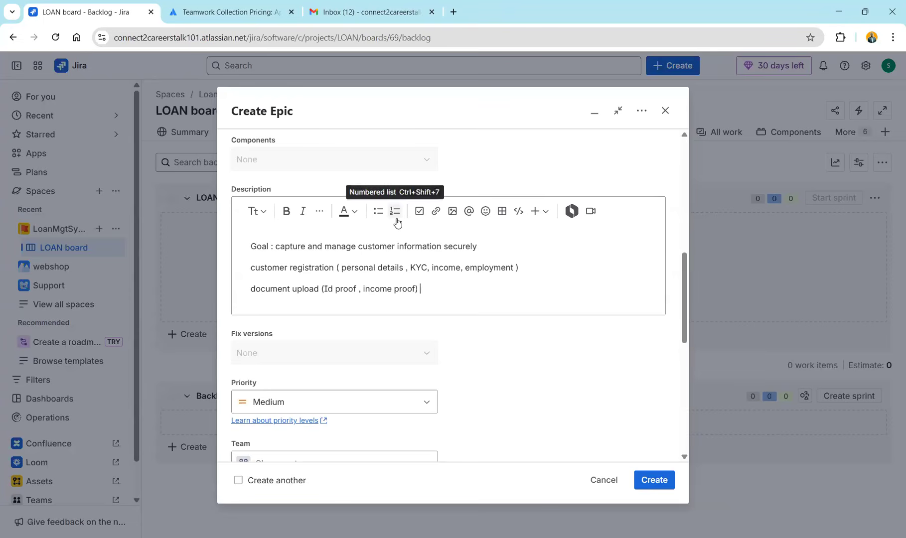
Add a further description line reading "customer dashboard ( loan status , messages , tasks )"
key("Return")
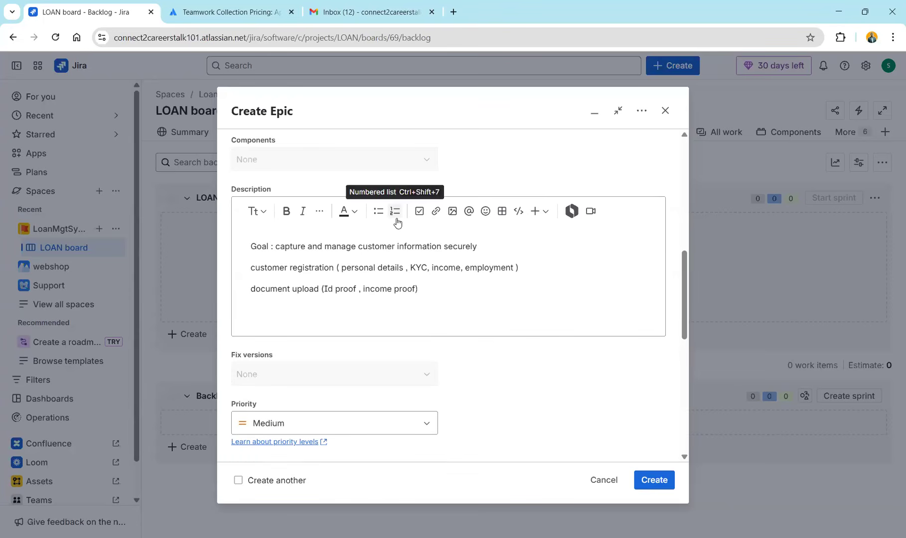
type("customer f")
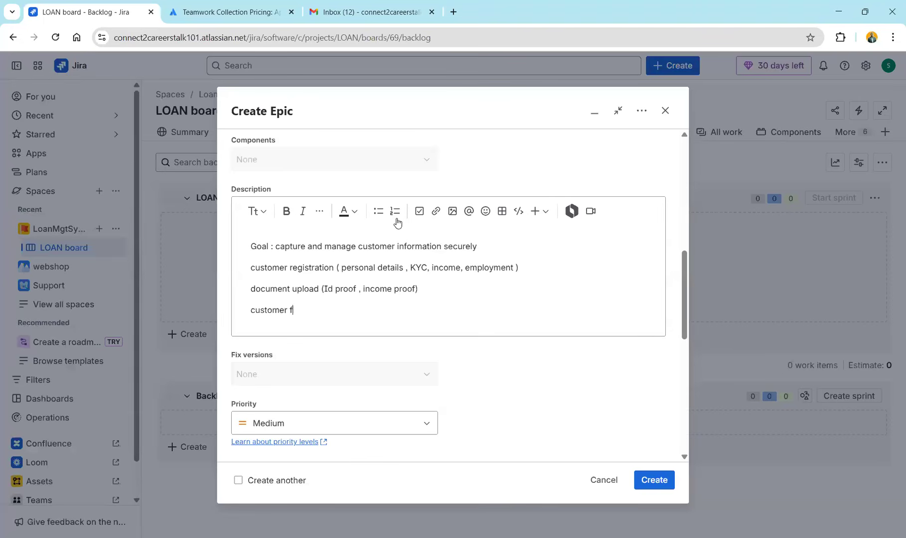
key("BackSpace")
type("dashboard ( loan status ")
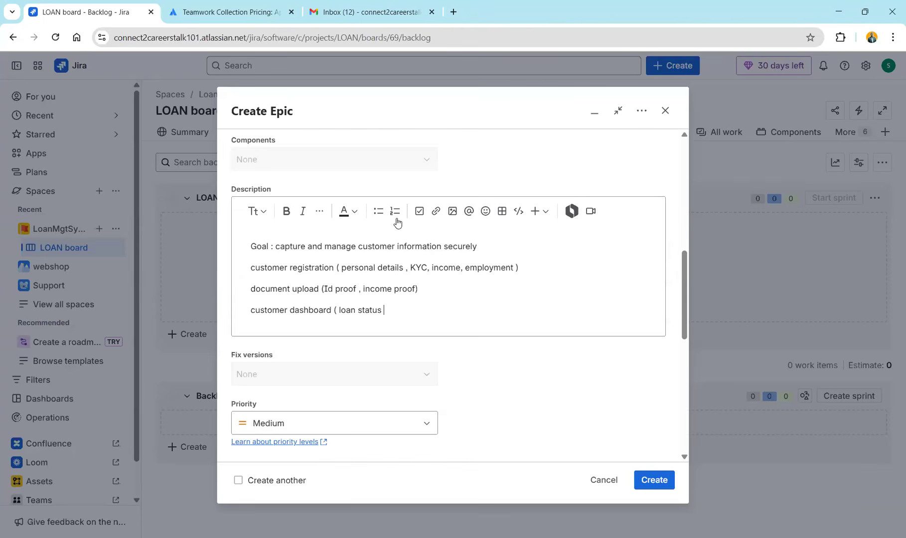
type(", messages , tasks )")
Check the completed epic form and create the epic
scroll(436, 303, "up", 1)
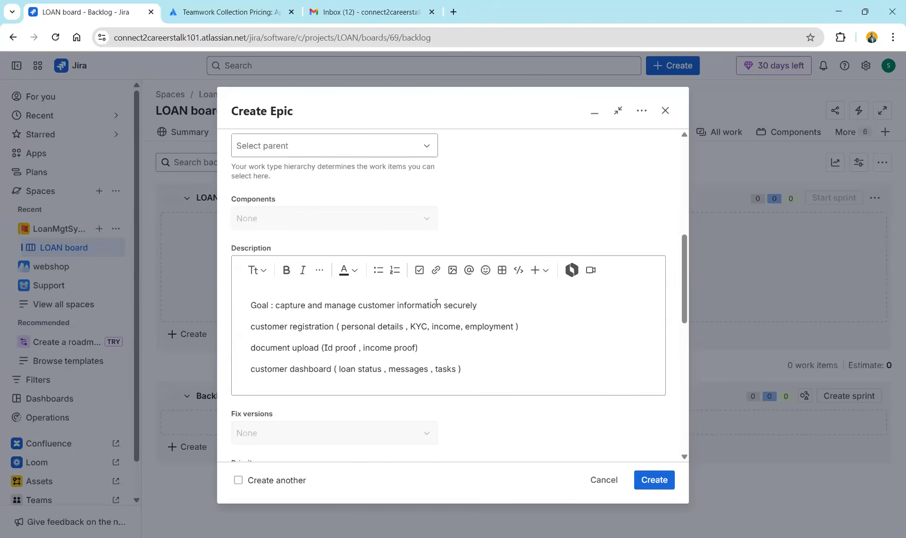
scroll(436, 303, "up", 2)
scroll(538, 295, "down", 4)
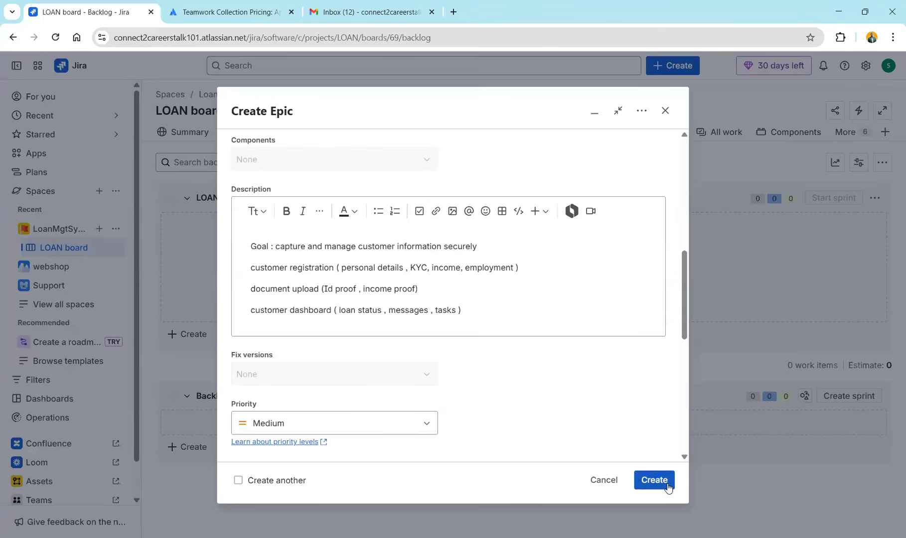
left_click(655, 480)
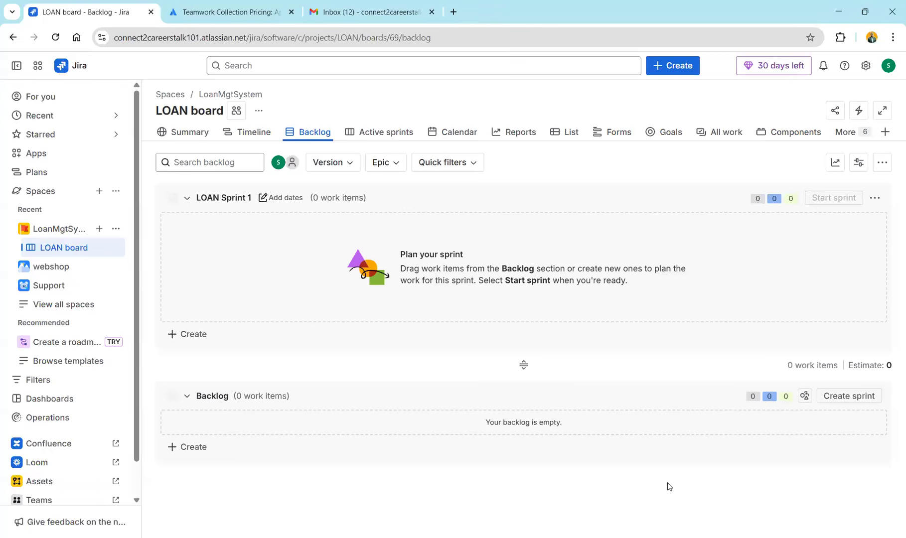
Show the epic panel in the backlog and open the newly created epic's details
left_click(396, 163)
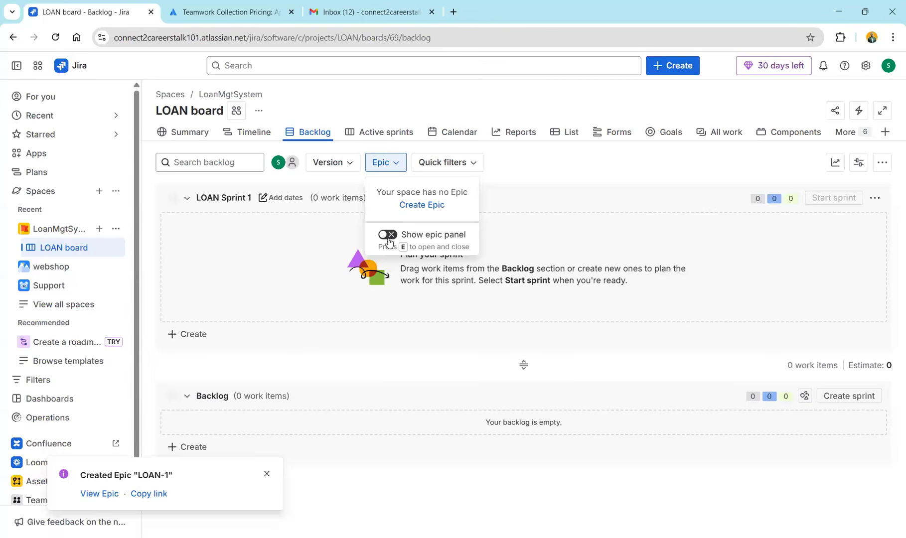
left_click(389, 237)
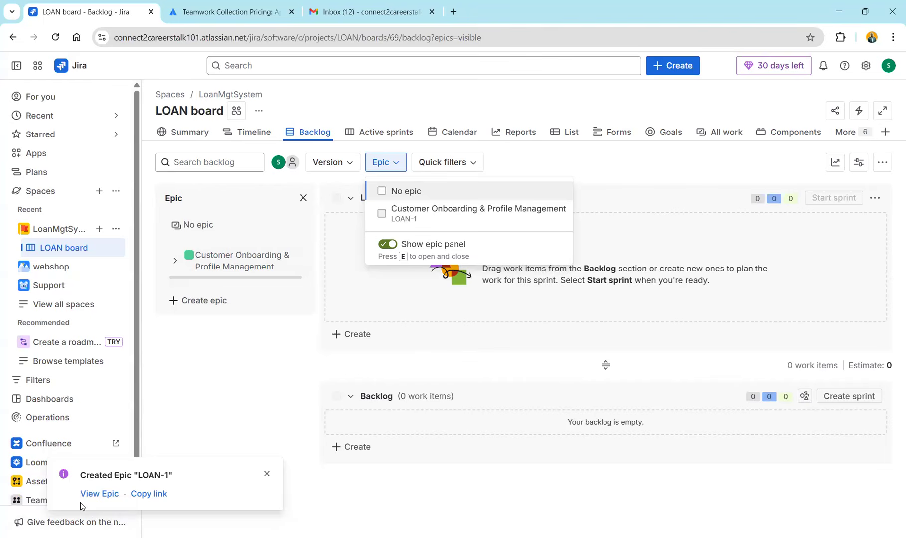
left_click(97, 494)
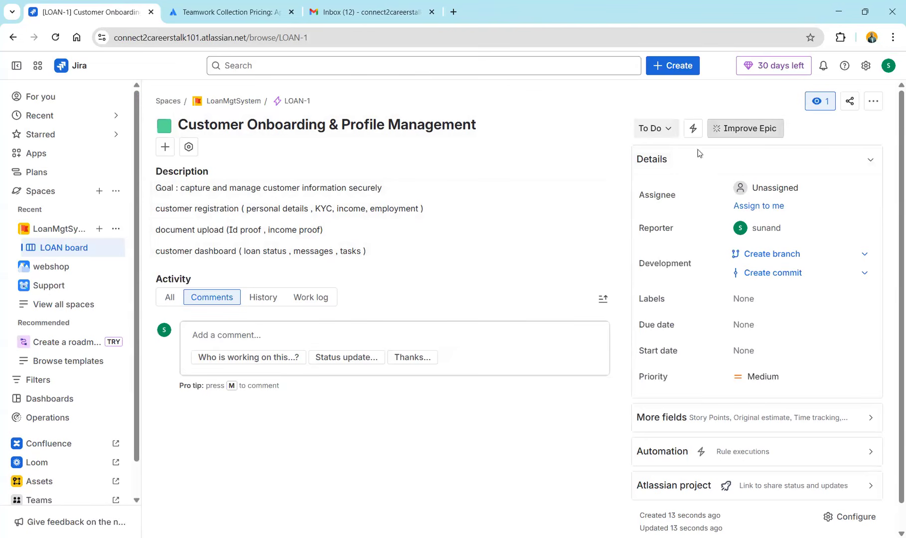
Generate an AI-improved description for the epic and review its scope, success criteria, risks and other sections
left_click(742, 135)
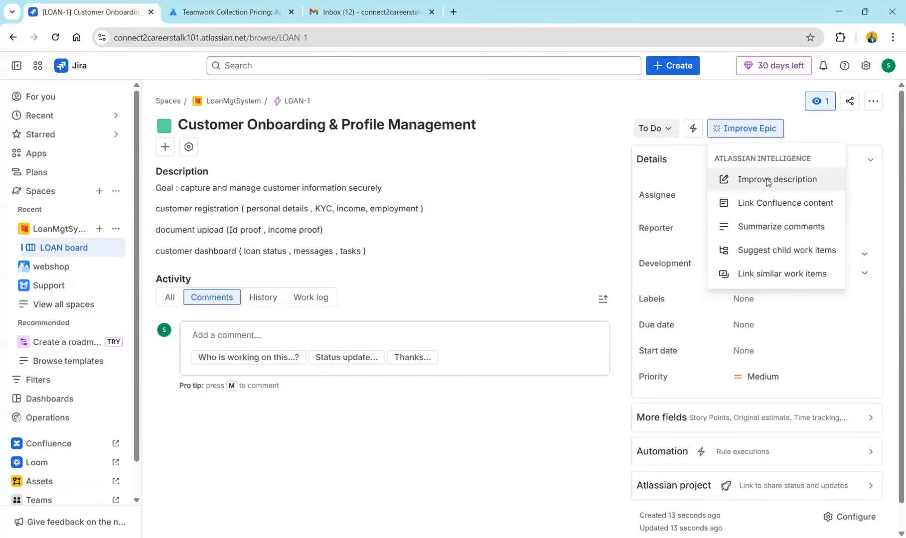
left_click(767, 182)
scroll(576, 157, "down", 10)
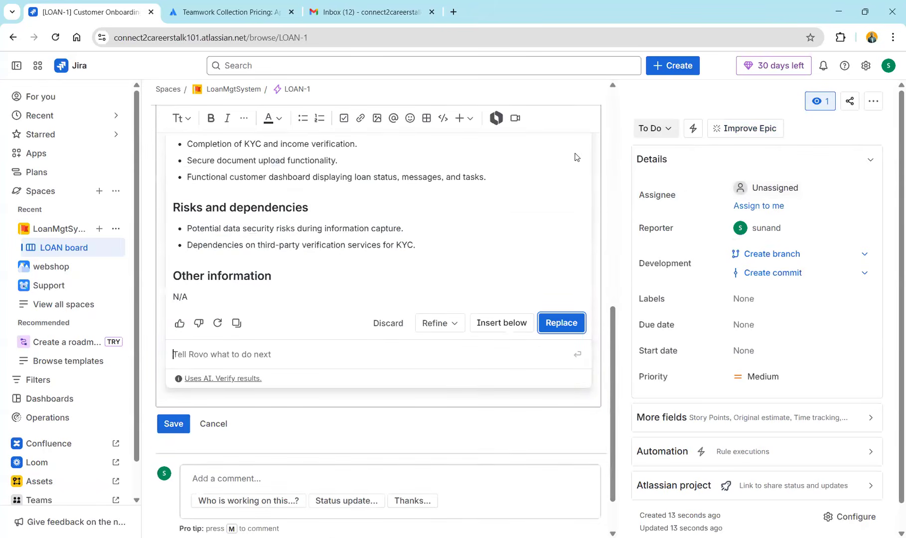
scroll(436, 252, "up", 4)
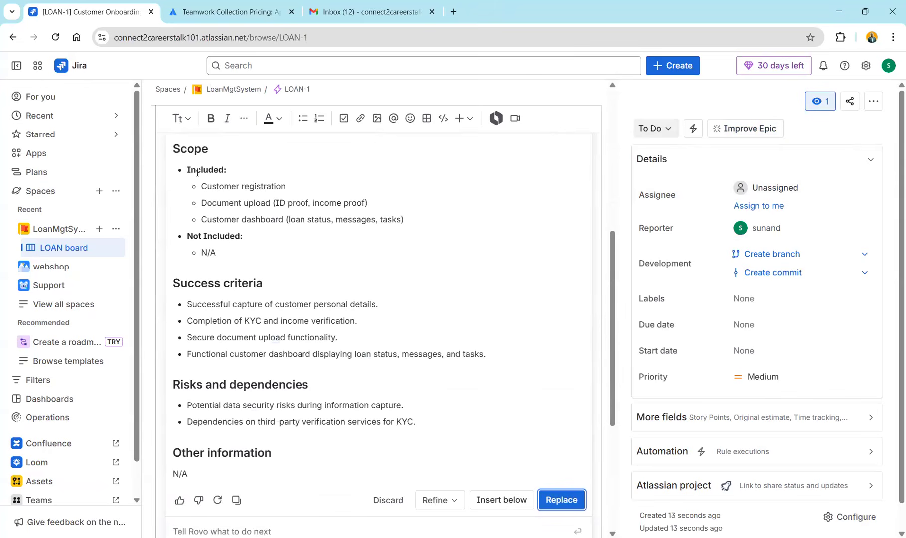
scroll(262, 257, "down", 2)
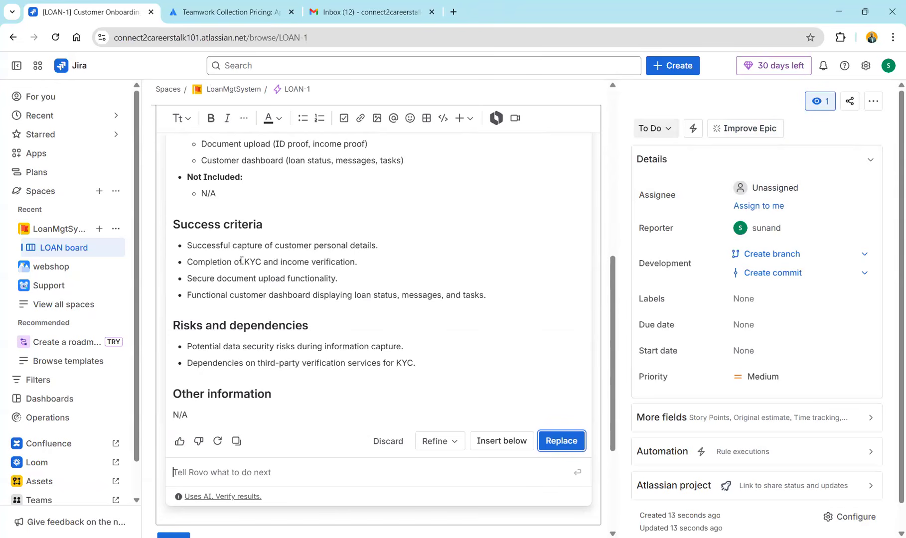
scroll(248, 284, "down", 2)
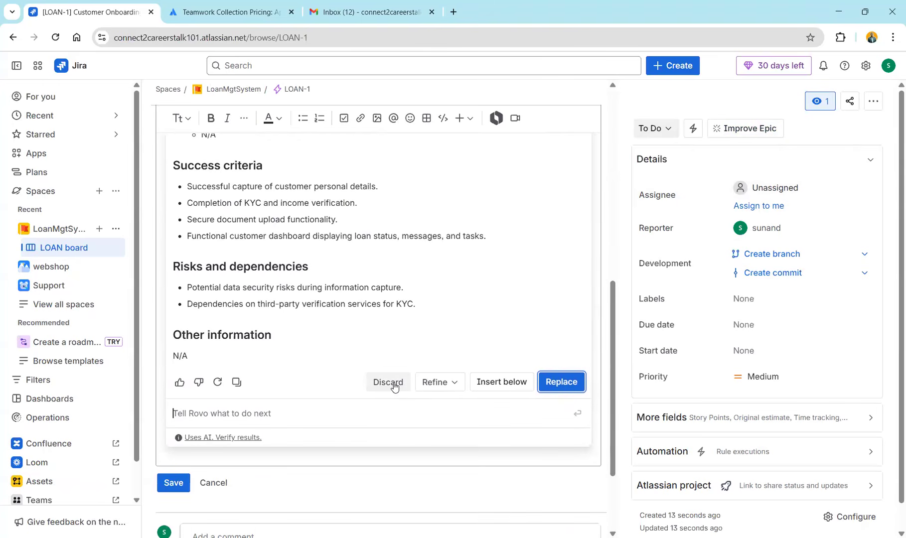
Check the refine options, replace the epic's original description with the AI-improved version, and save it
left_click(455, 384)
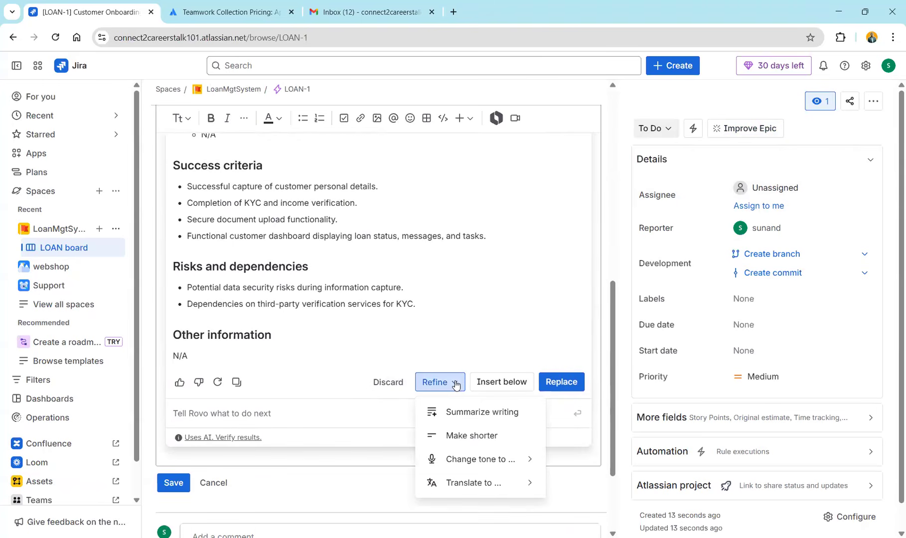
left_click(455, 383)
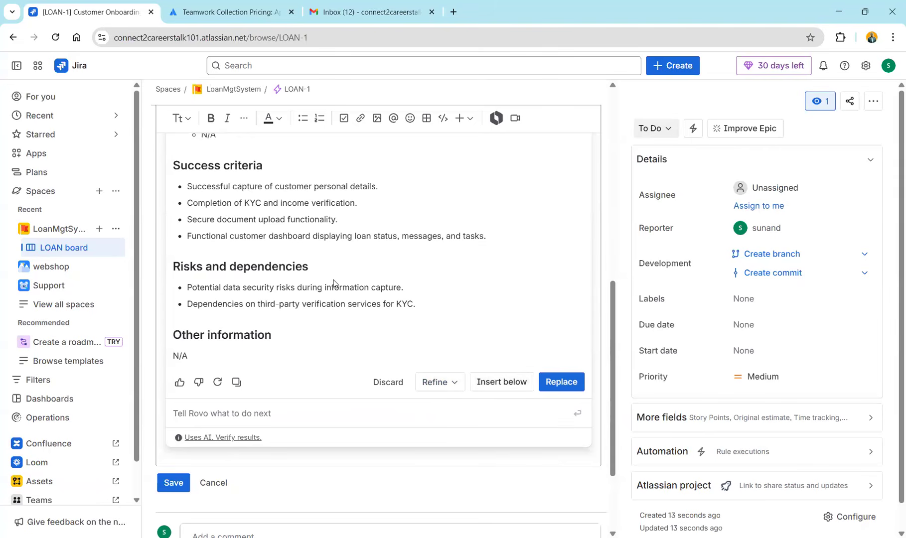
left_click(570, 388)
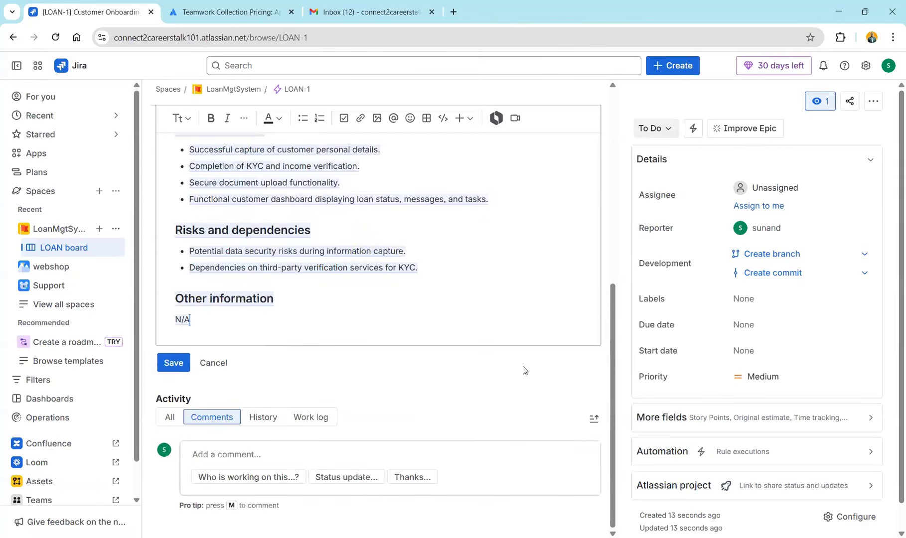
left_click(172, 363)
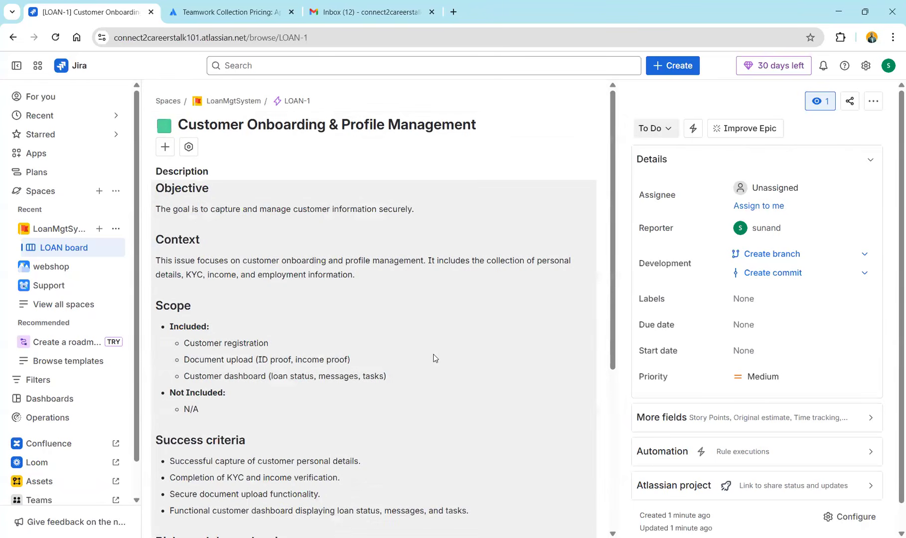
Review the saved description and have Atlassian Intelligence suggest child work items for the epic
scroll(388, 382, "down", 5)
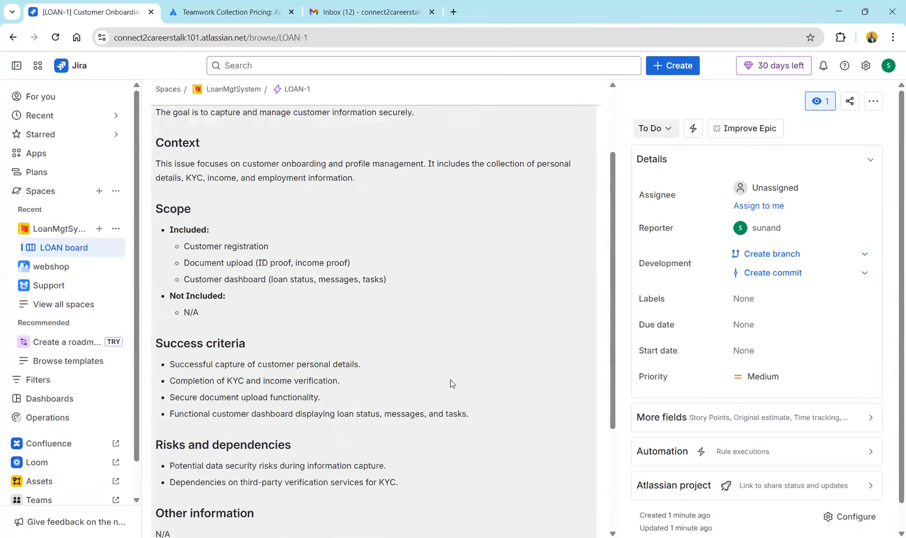
scroll(360, 402, "up", 5)
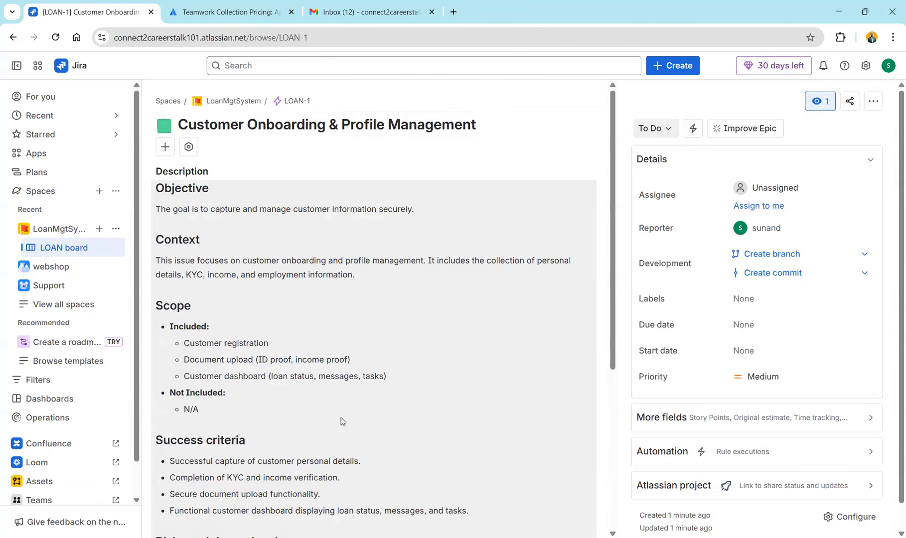
scroll(424, 356, "down", 4)
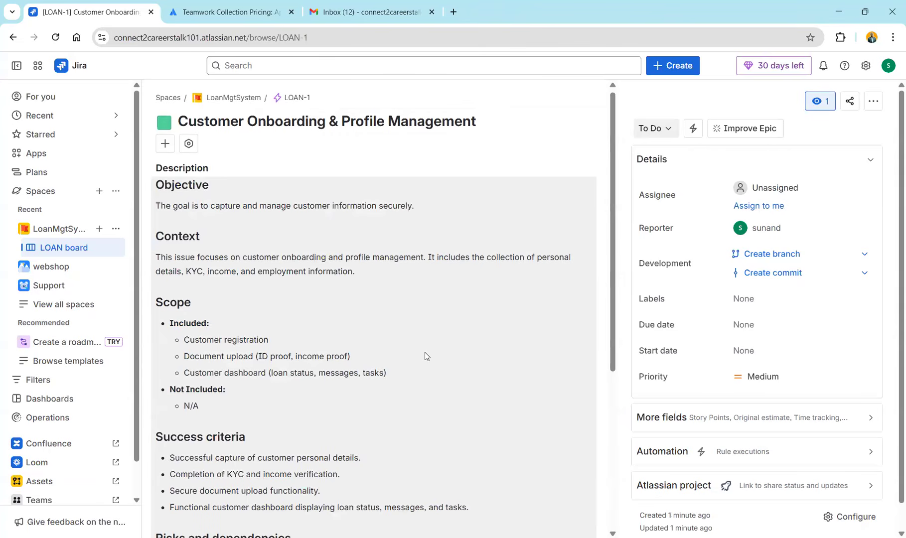
scroll(425, 356, "up", 4)
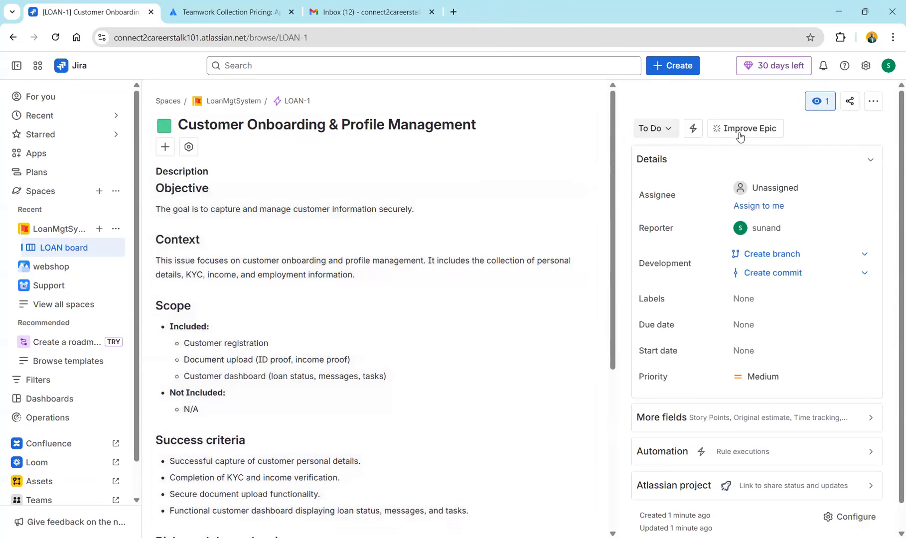
left_click(741, 131)
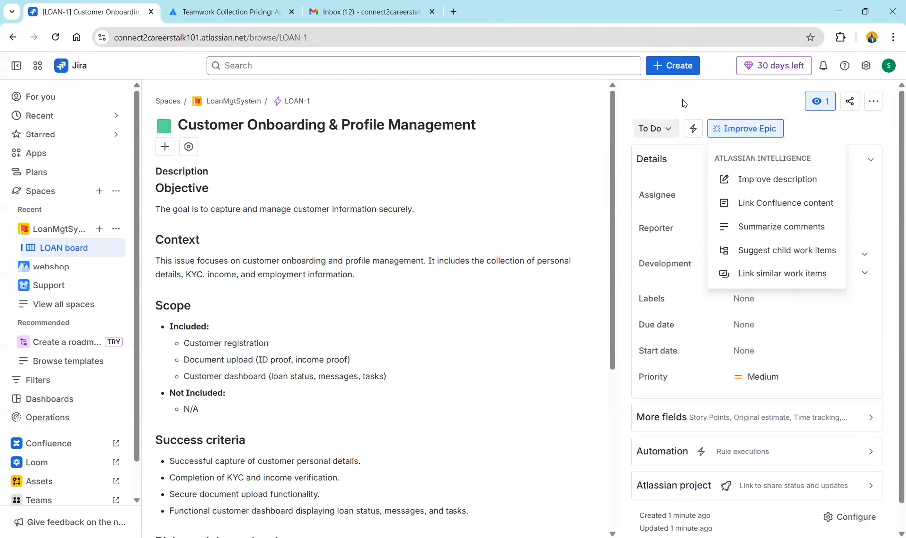
left_click(778, 250)
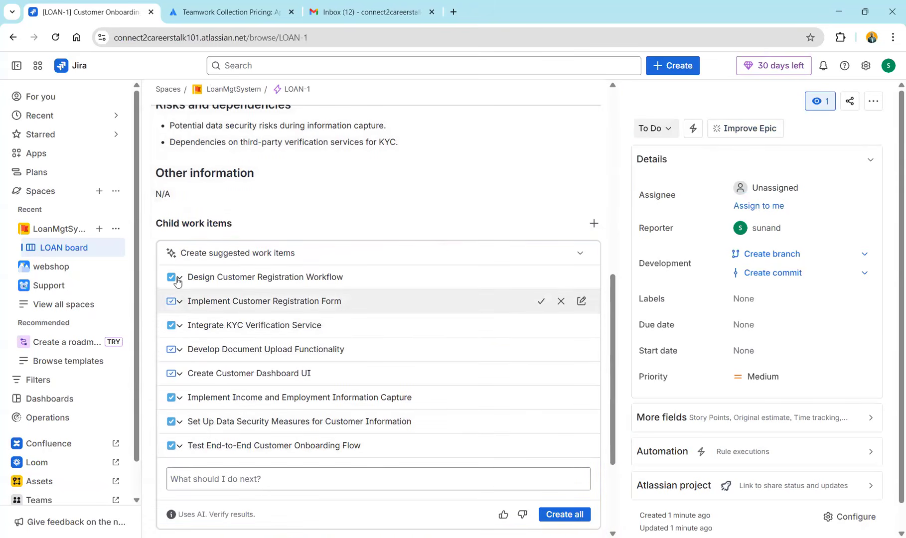
Check the work type options of the suggested item "Design Customer Registration Workflow" without changing it, and review the suggestions
left_click(178, 278)
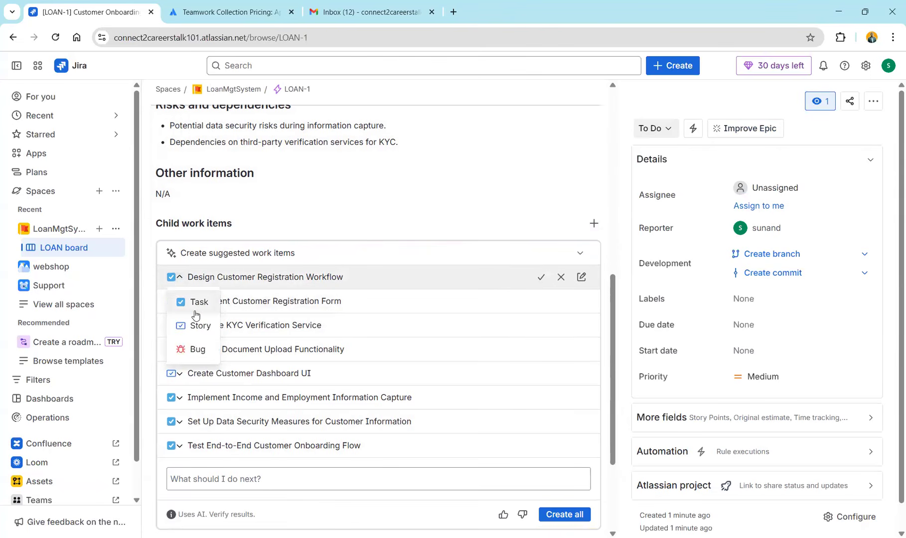
left_click(315, 210)
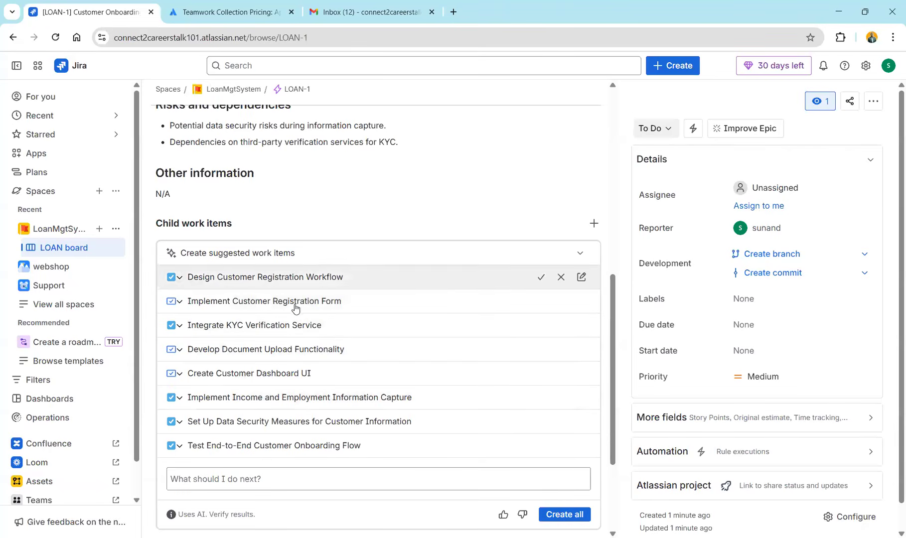
scroll(494, 241, "down", 1)
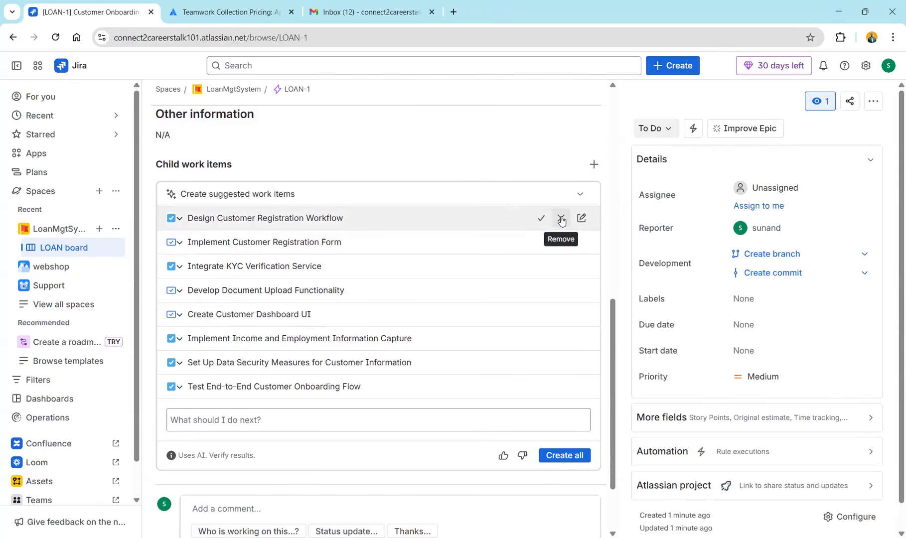
Remove the suggestion "Design Customer Registration Workflow" and change the work type of every remaining Task suggestion to Story
left_click(561, 219)
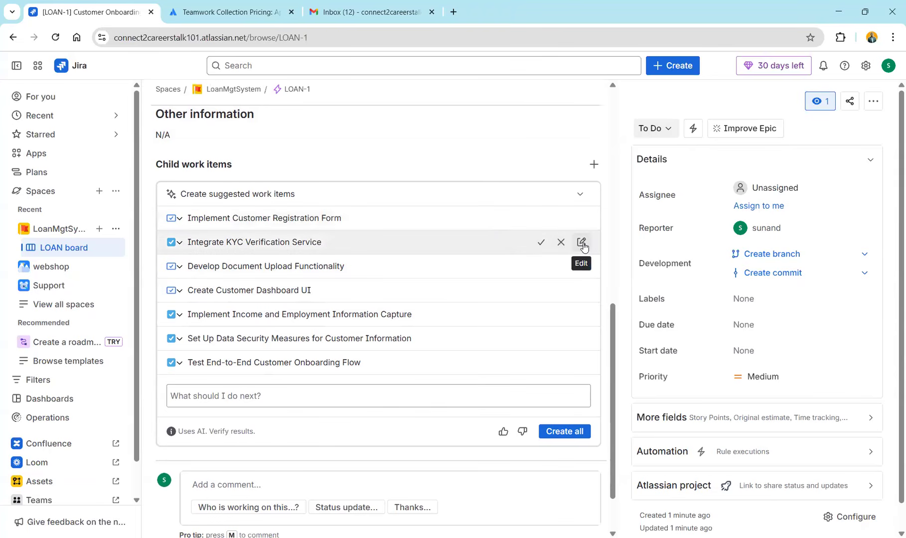
left_click(178, 243)
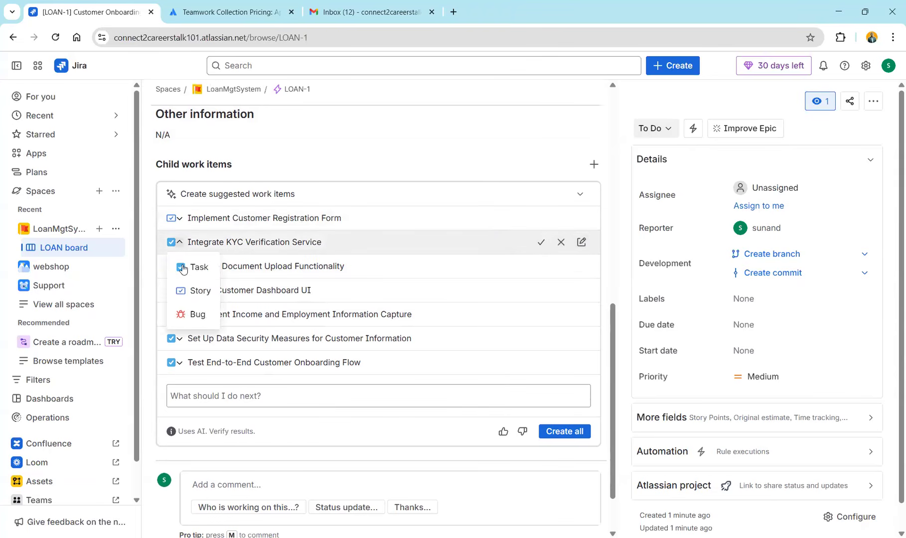
left_click(192, 293)
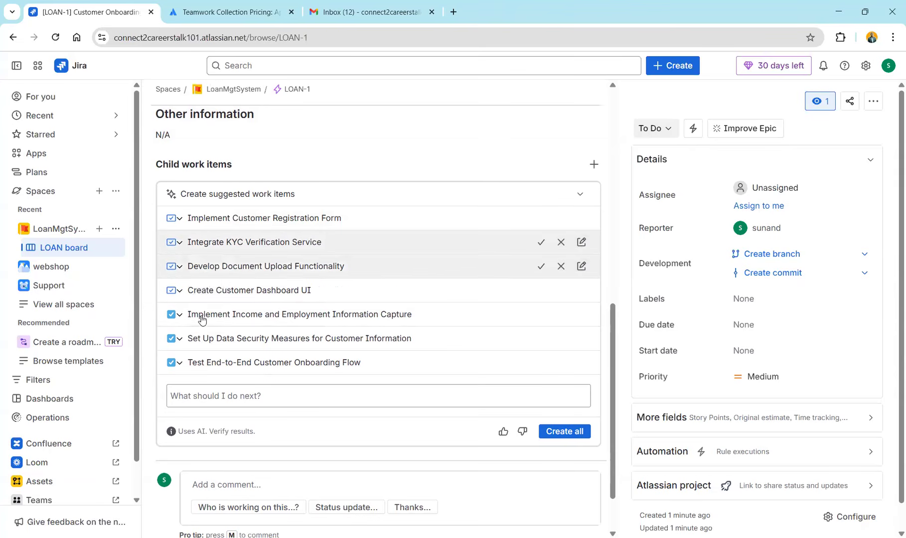
left_click(174, 315)
left_click(193, 364)
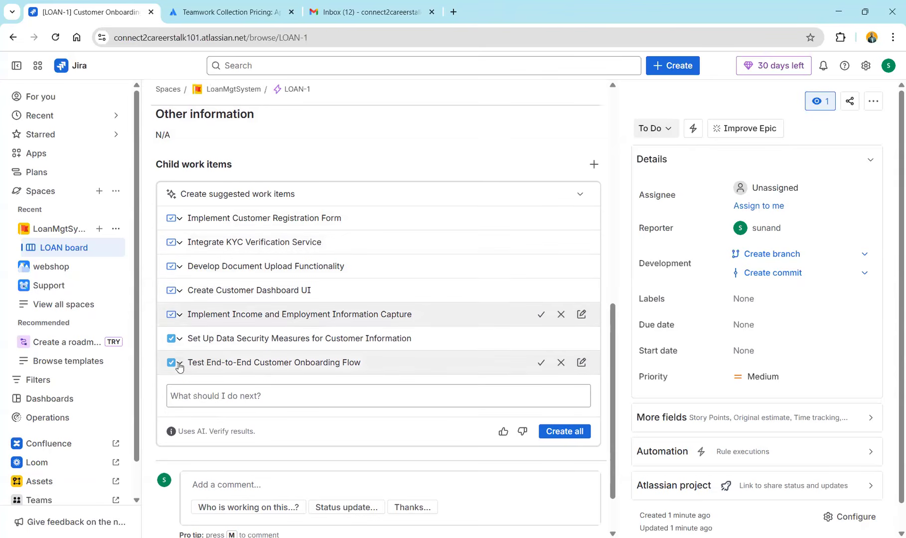
left_click(175, 363)
left_click(197, 417)
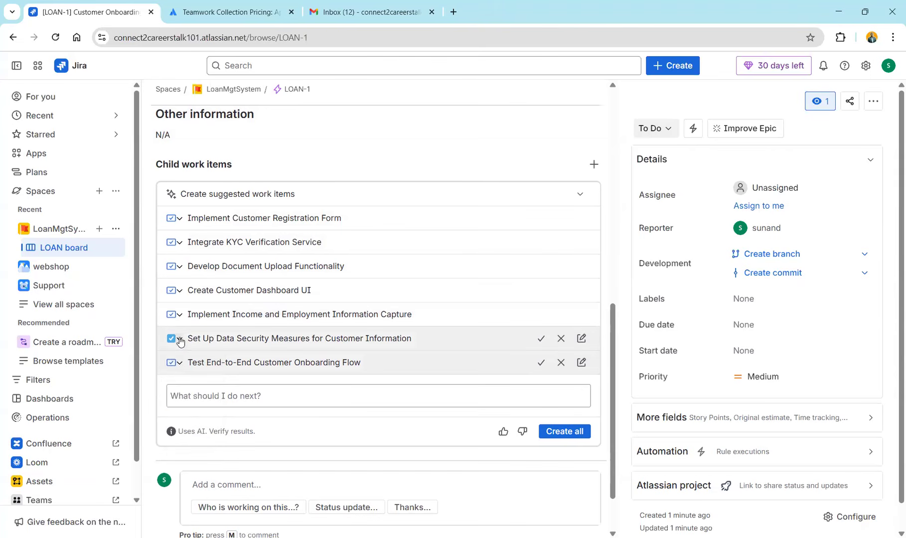
left_click(175, 338)
left_click(198, 388)
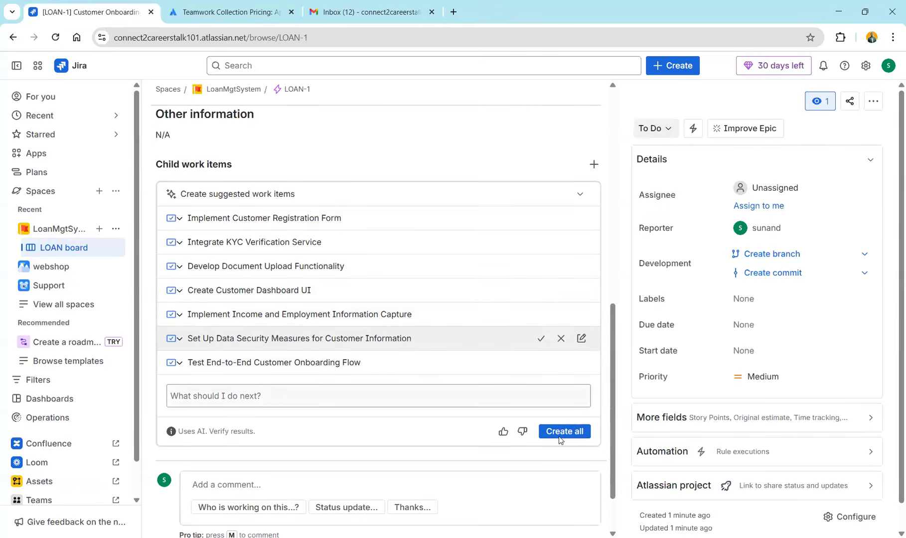
Create all suggested stories under the epic and open the backlog of the LOAN board
left_click(572, 432)
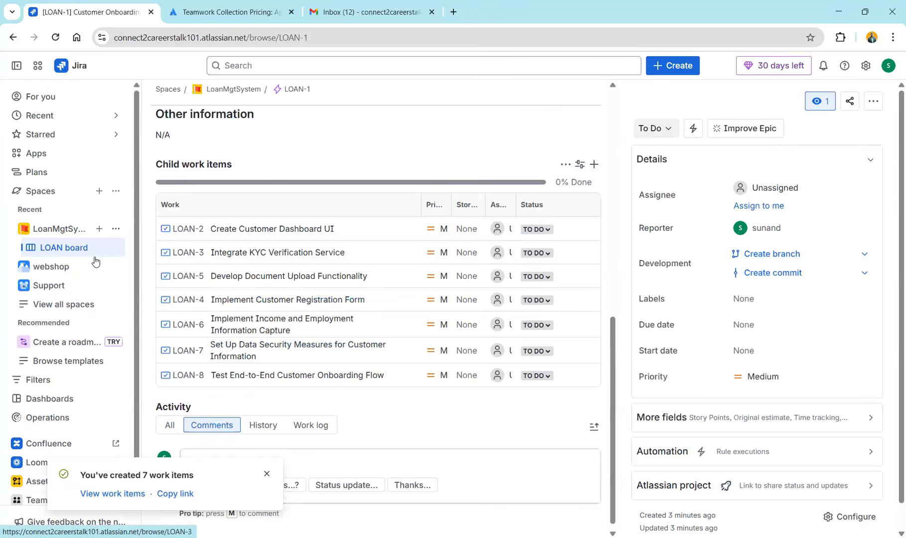
left_click(79, 251)
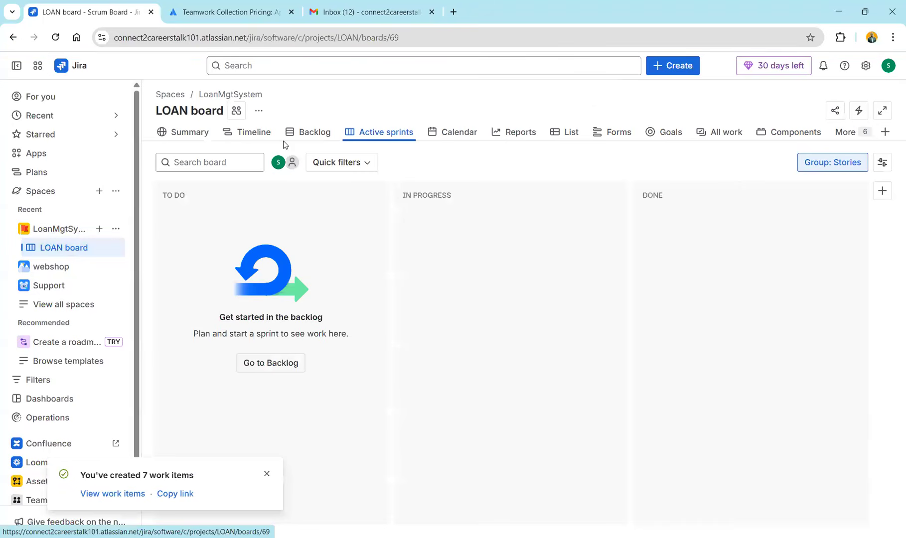
left_click(271, 362)
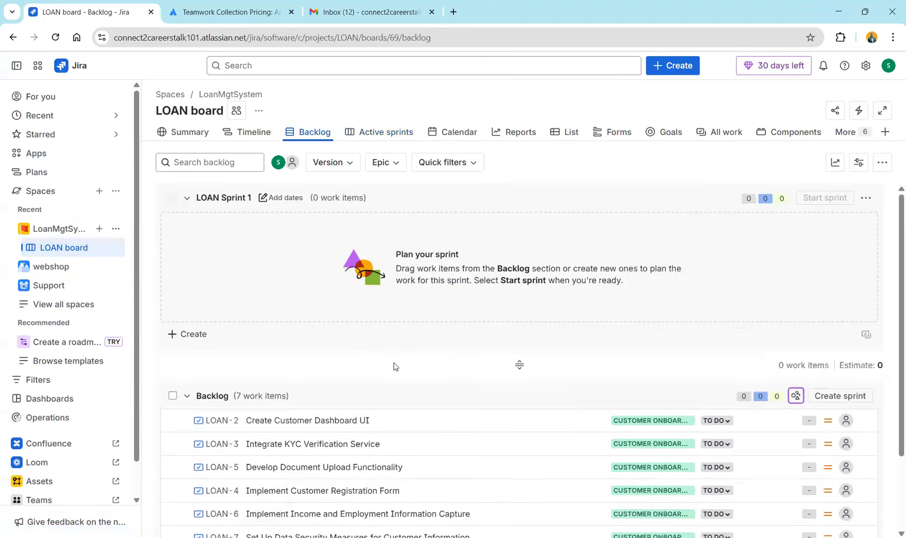
Move "Create Customer Dashboard UI" and "Integrate KYC Verification Service" from the backlog into LOAN Sprint 1
scroll(393, 366, "down", 2)
scroll(279, 349, "up", 2)
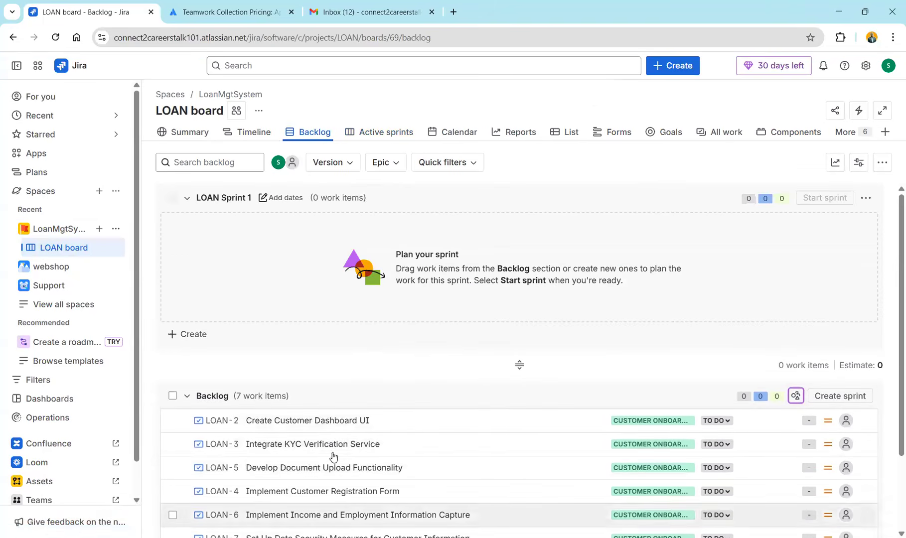
scroll(279, 389, "down", 1)
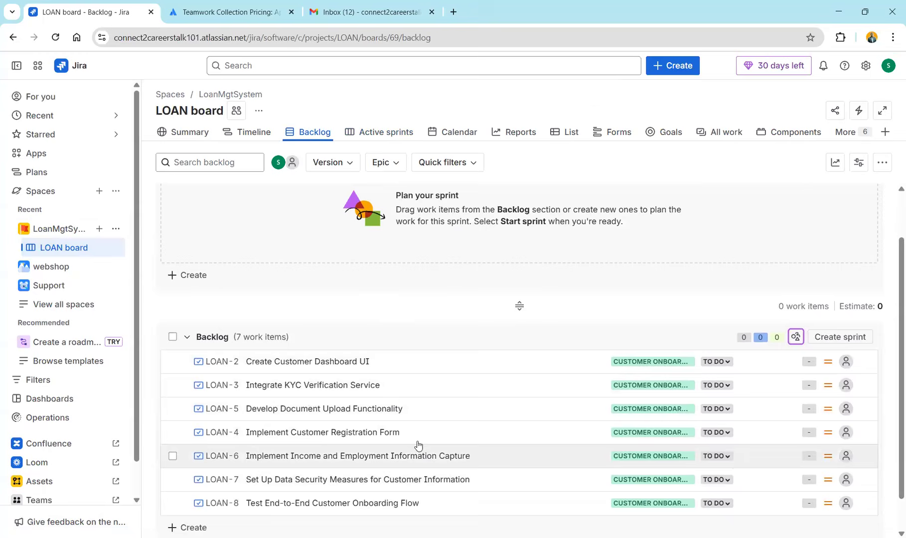
scroll(416, 429, "up", 1)
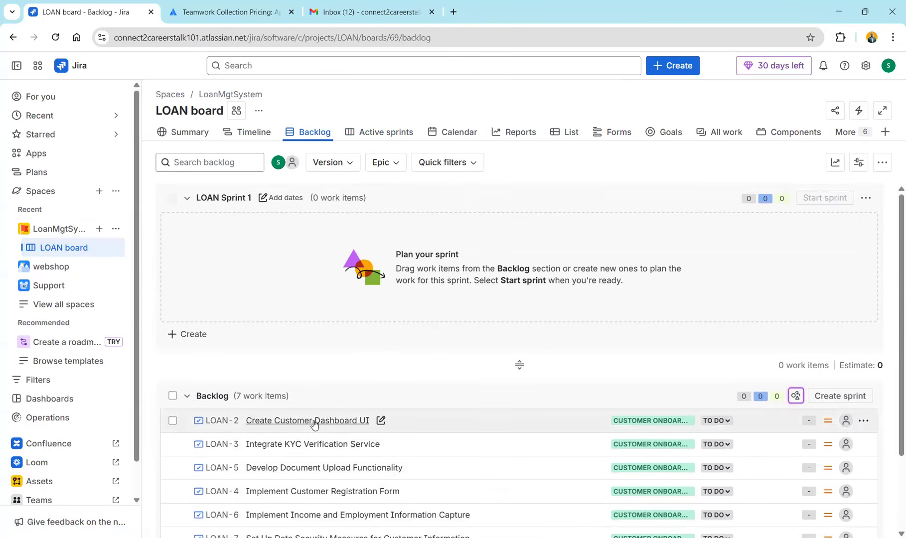
left_click_drag(311, 256, 312, 265)
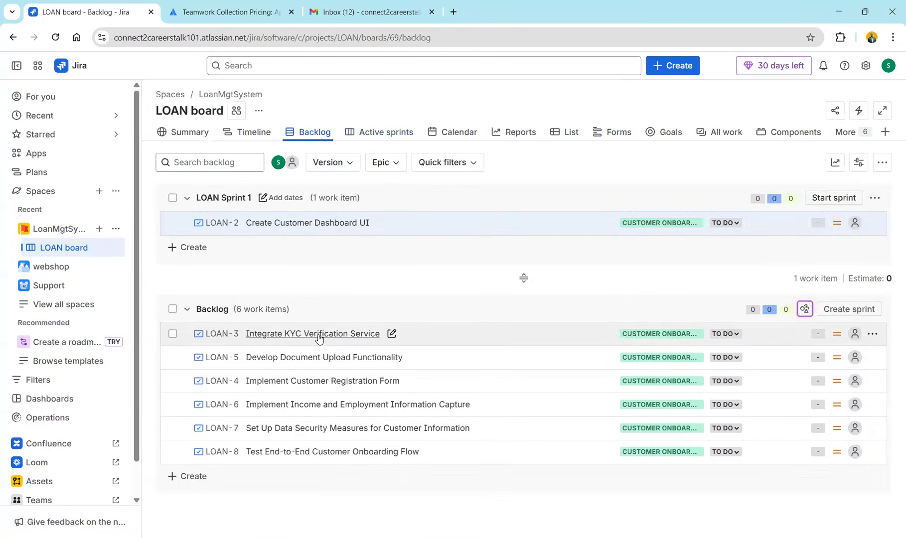
left_click_drag(315, 353, 311, 238)
left_click_drag(309, 354, 279, 219)
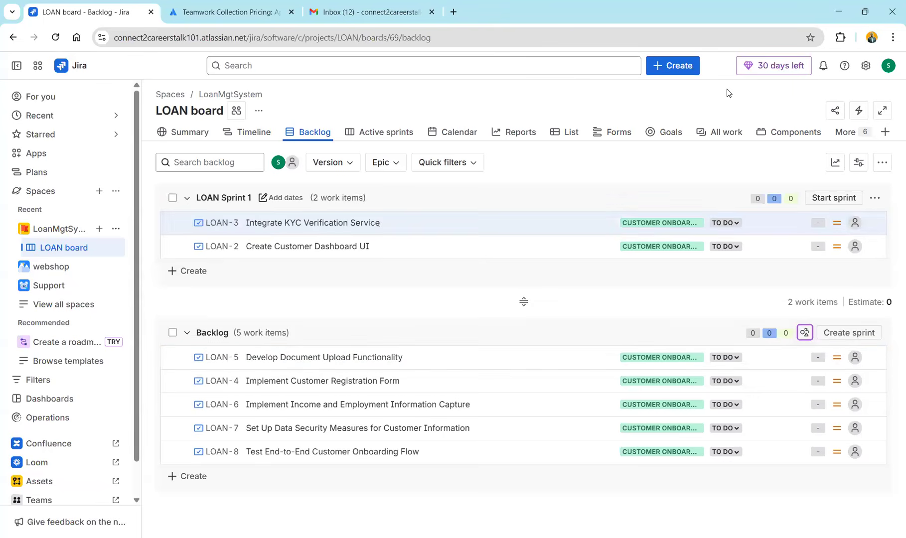
Start LOAN Sprint 1 with the 2-week duration and refresh the active sprint board
left_click(842, 198)
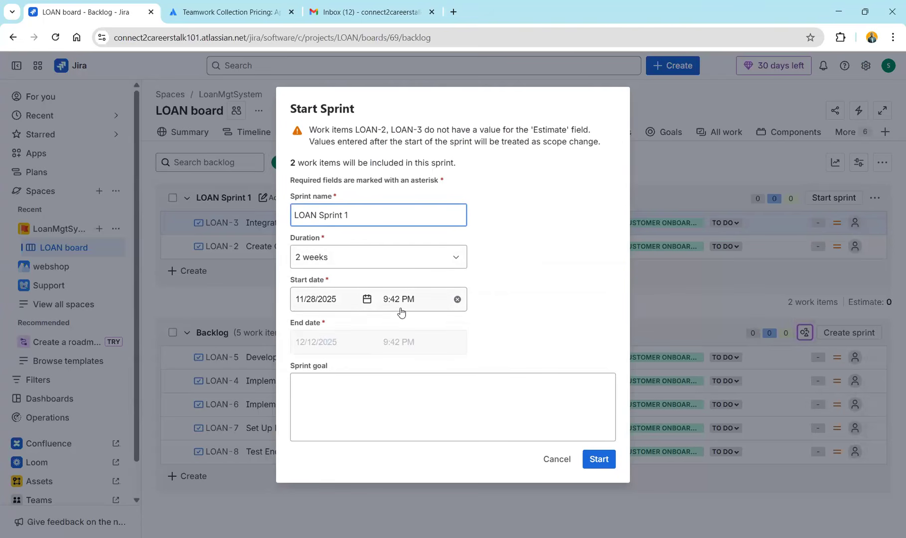
left_click(601, 459)
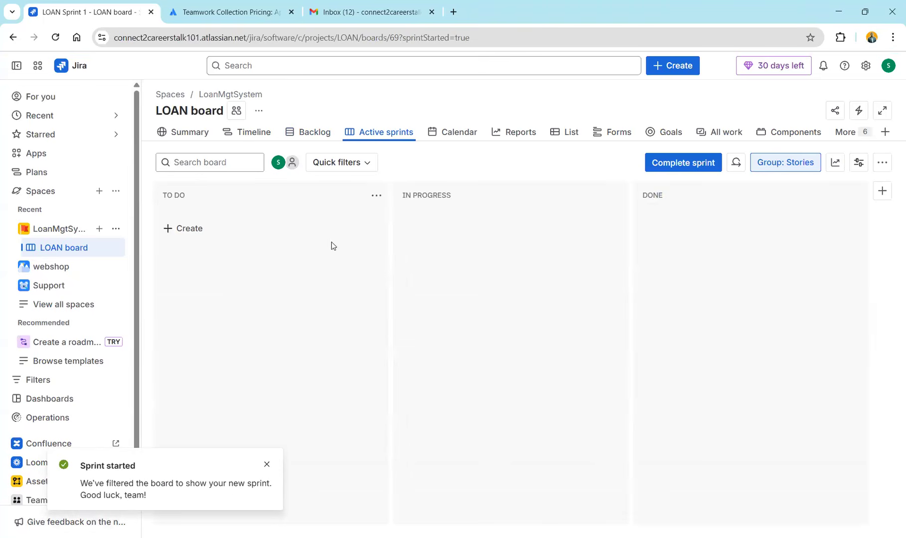
left_click(59, 36)
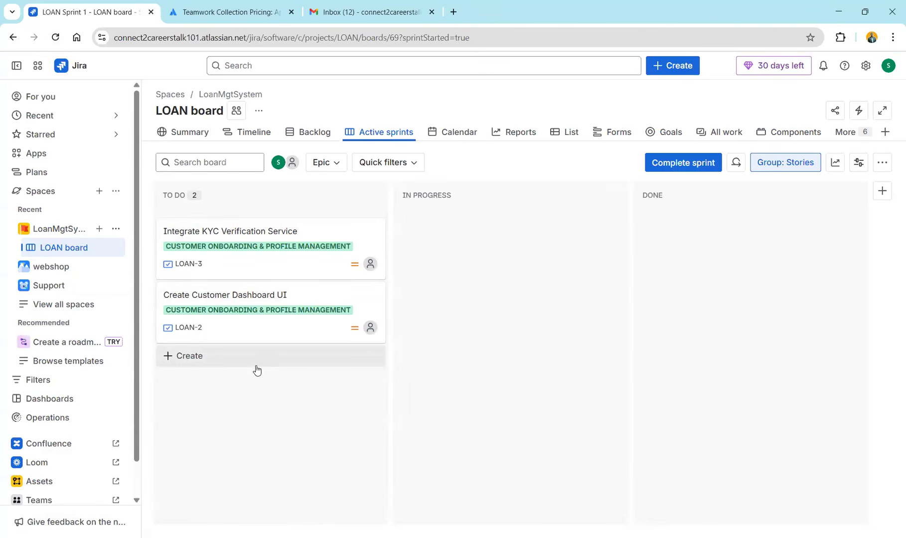
Replace the description of the story "Integrate KYC Verification Service" with an AI-improved version and save it
left_click(268, 263)
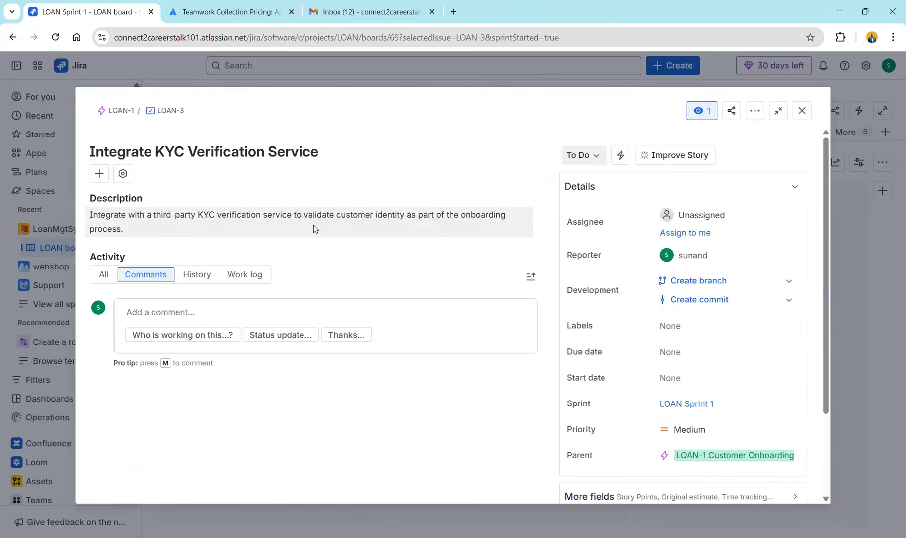
left_click(699, 160)
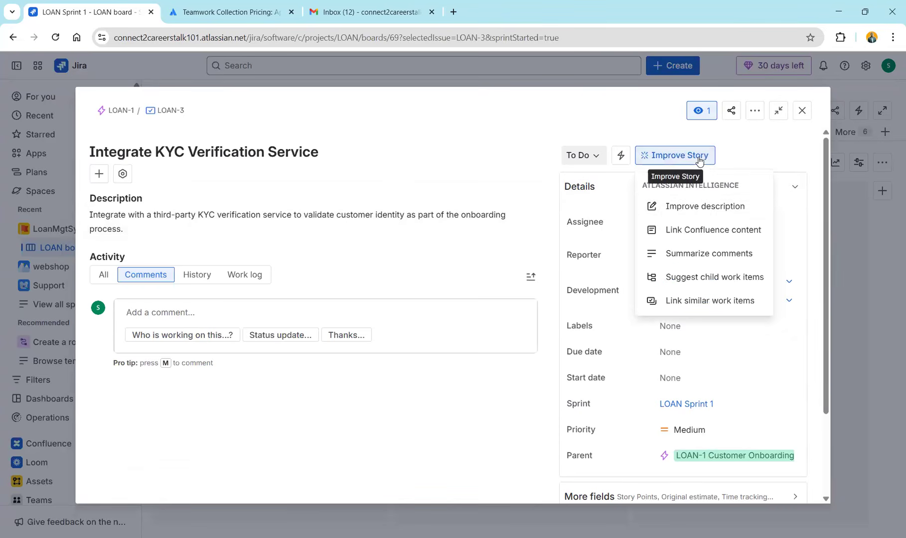
left_click(700, 205)
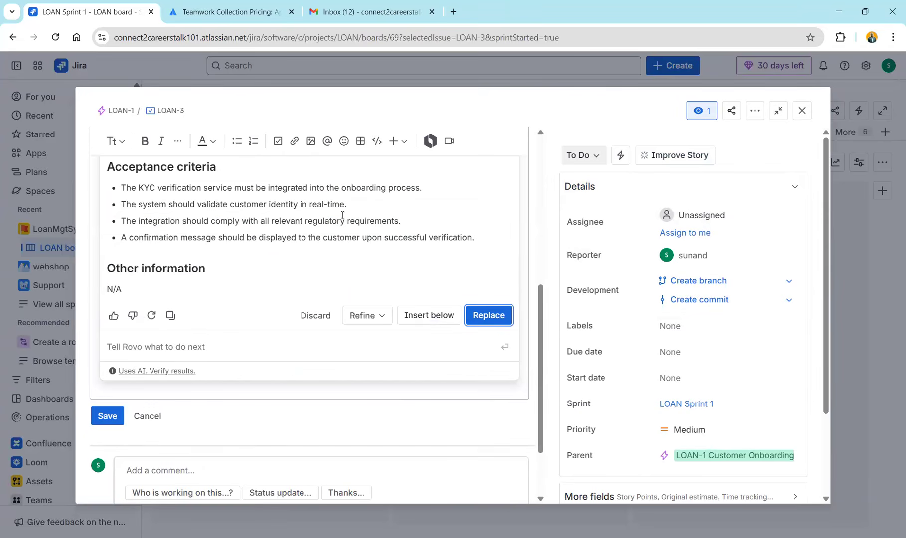
left_click(488, 315)
left_click(98, 330)
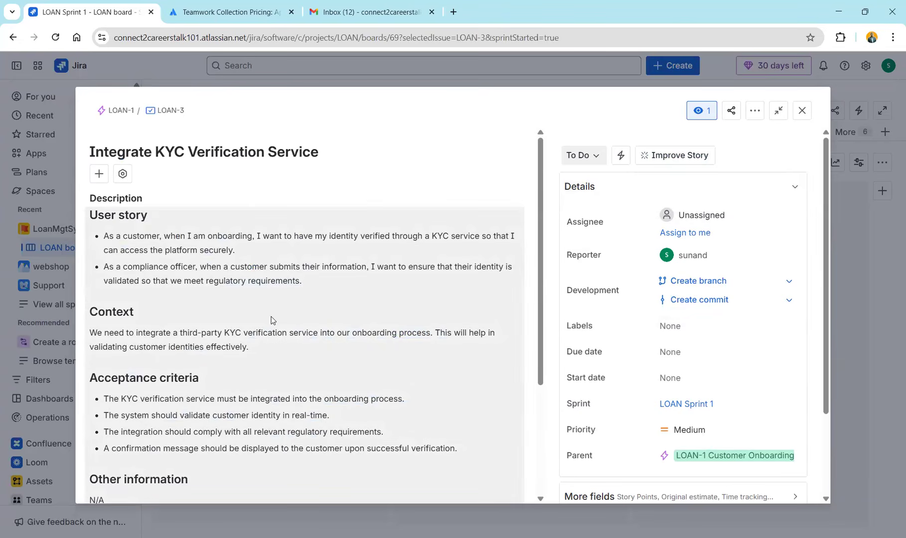
Review the story's saved description, then have Atlassian Intelligence suggest its child work items and create them all as subtasks
scroll(272, 320, "down", 3)
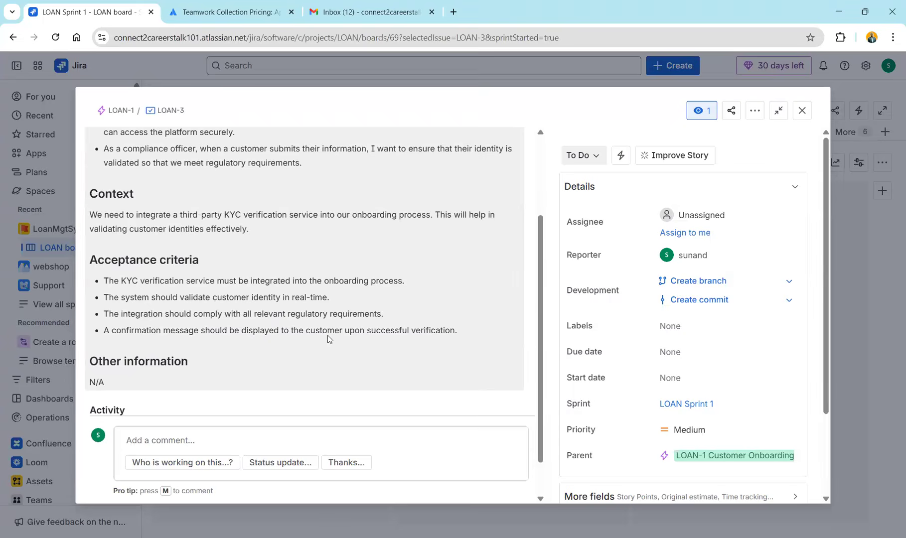
scroll(327, 339, "up", 3)
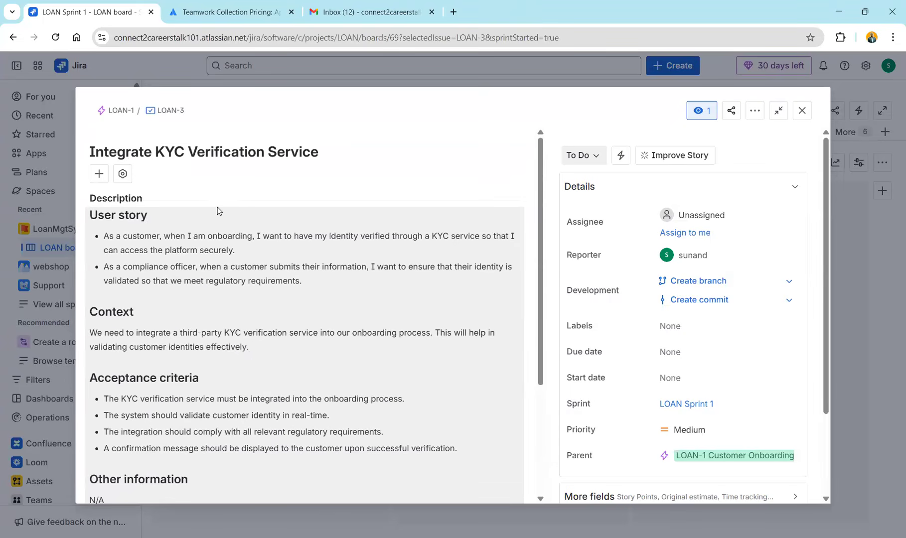
left_click(705, 161)
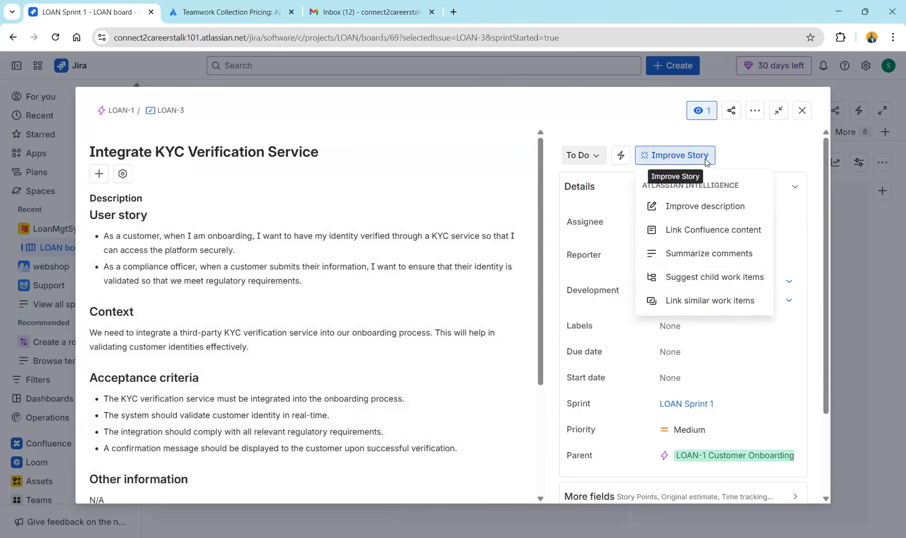
left_click(693, 278)
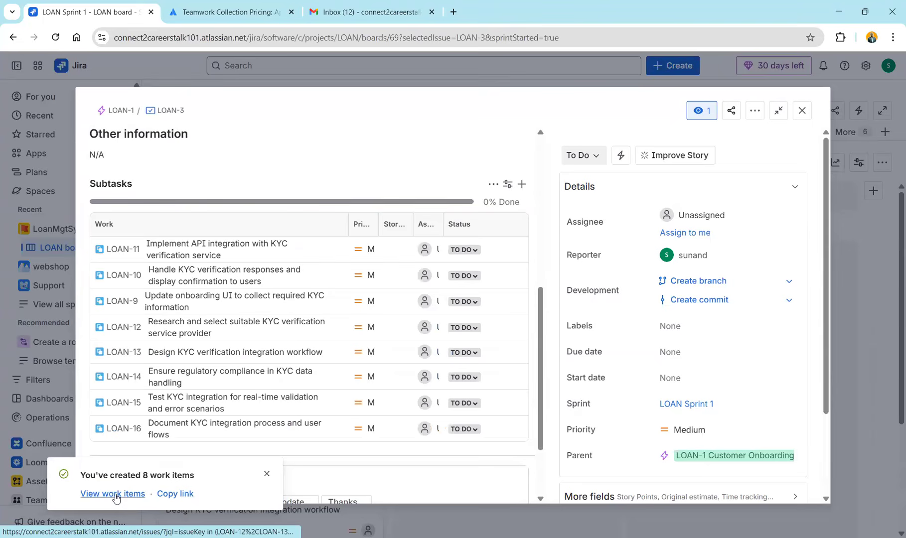
Review the list of newly created KYC subtasks, then return to the active sprint board and examine its cards
left_click(115, 495)
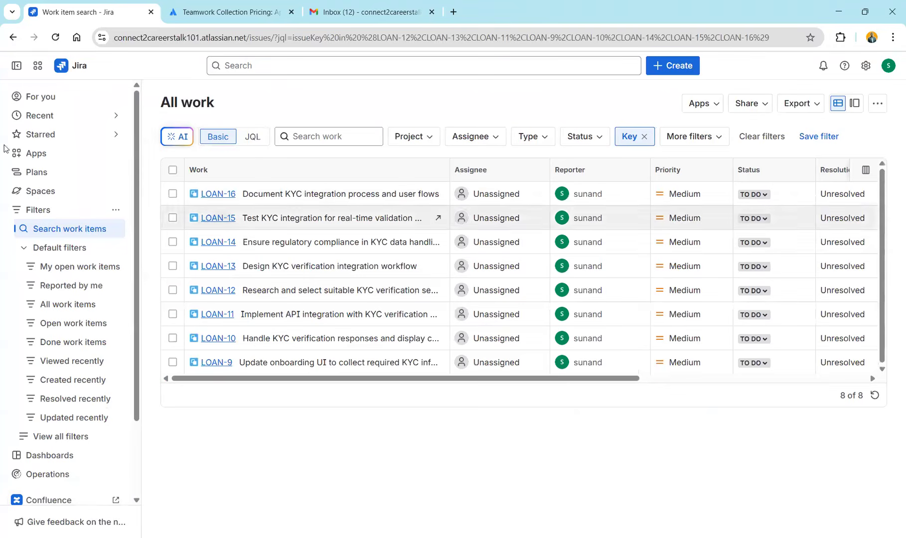
left_click(15, 39)
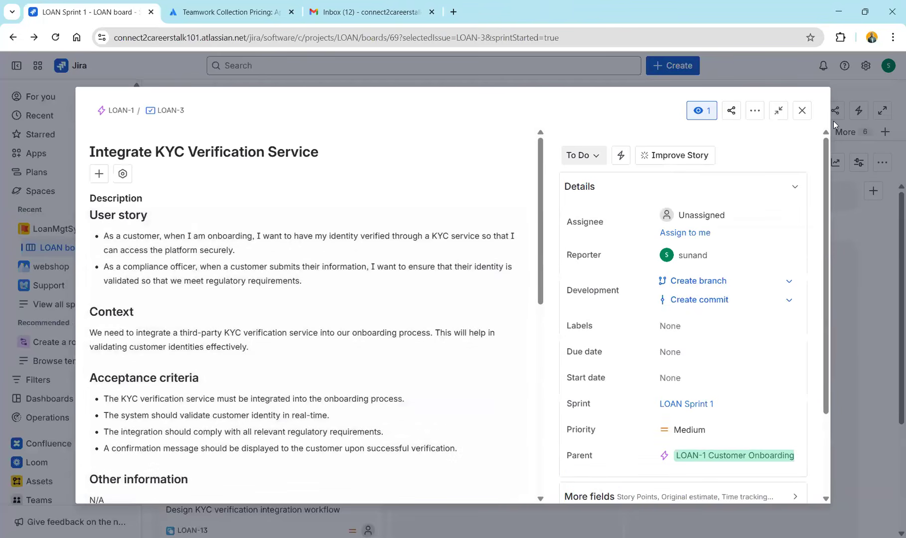
left_click(803, 113)
scroll(456, 343, "down", 4)
scroll(456, 343, "down", 3)
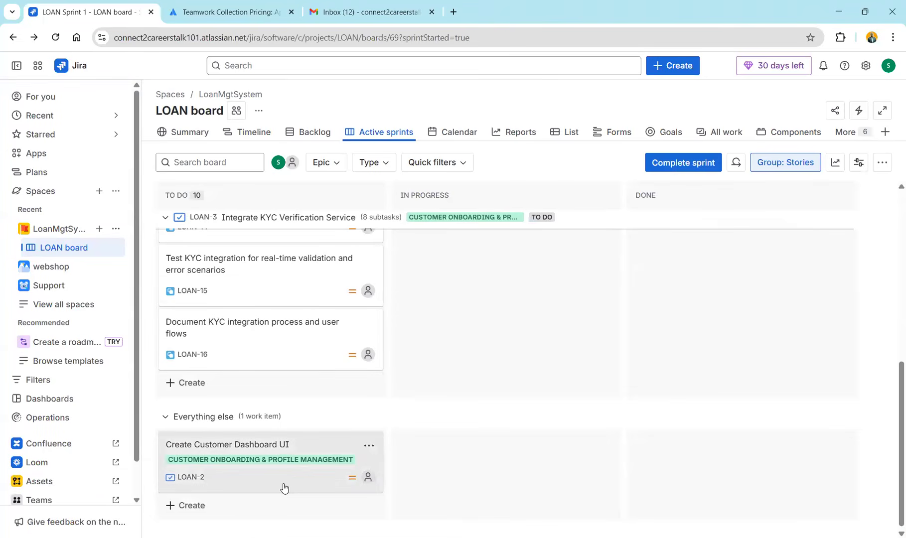
scroll(275, 479, "up", 2)
scroll(275, 473, "down", 2)
scroll(273, 397, "up", 1)
scroll(273, 397, "up", 5)
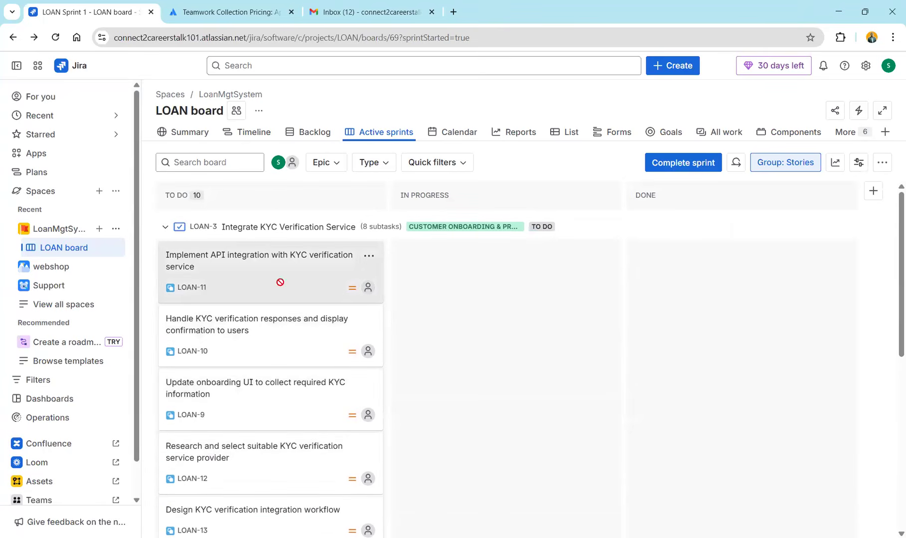
Move the KYC subtasks for API integration, onboarding UI update and integration workflow design from To Do to In Progress
left_click_drag(274, 274, 479, 289)
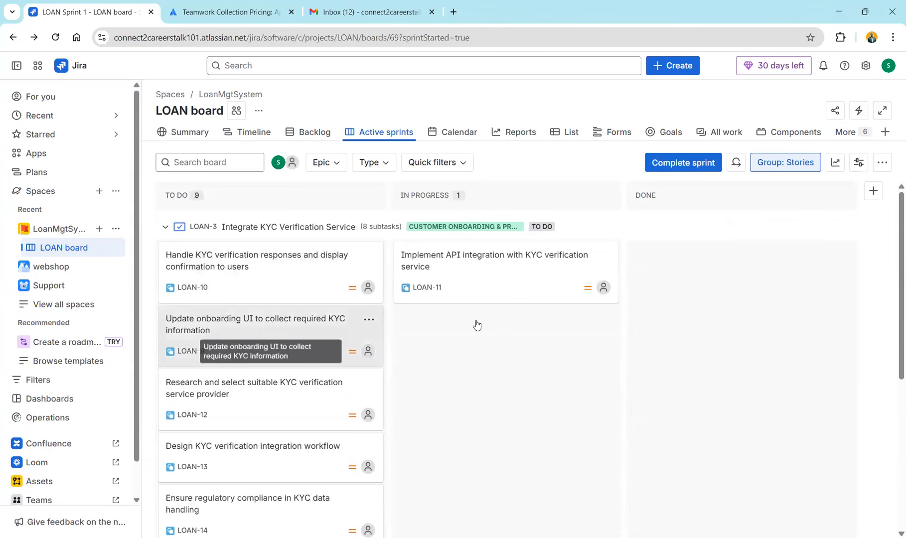
left_click_drag(291, 397, 474, 387)
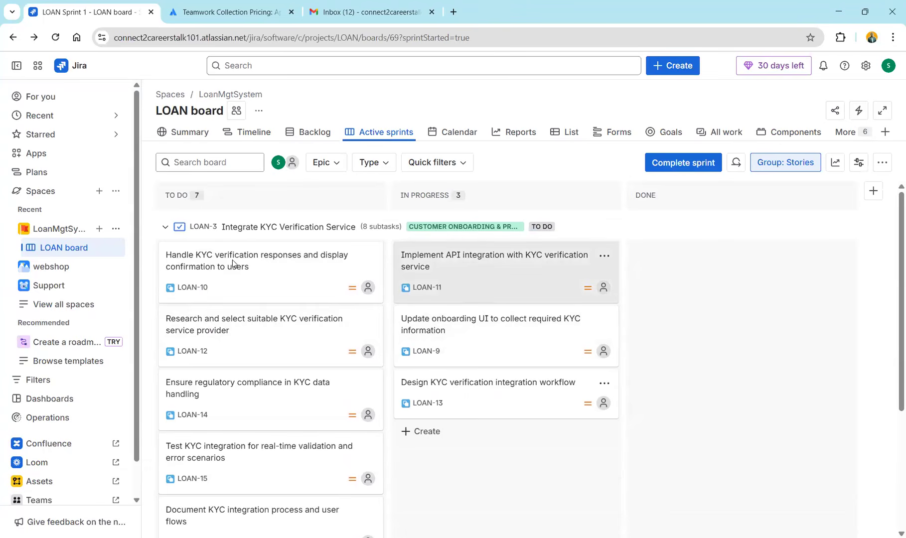
Add a comment to the story "Integrate KYC Verification Service" mentioning the reporter and asking "can you create the test cases"
left_click(276, 228)
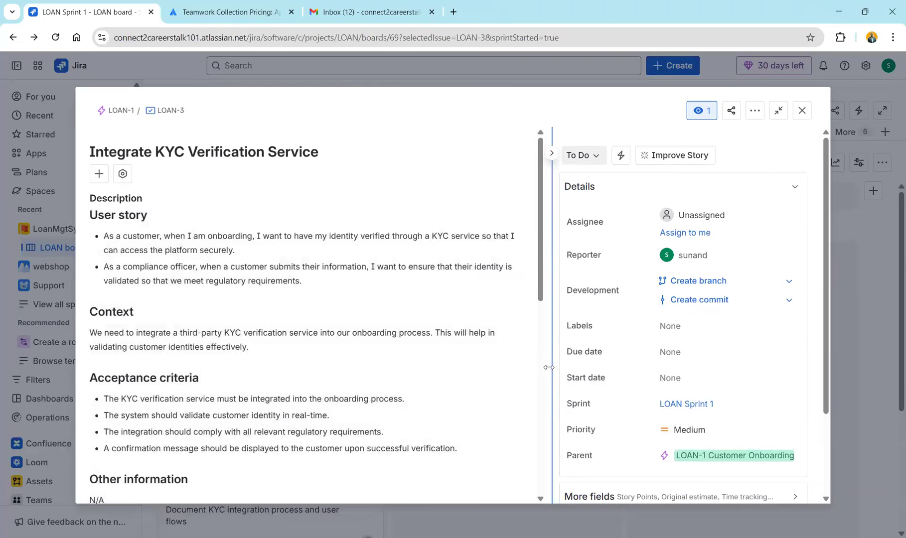
scroll(550, 396, "down", 2)
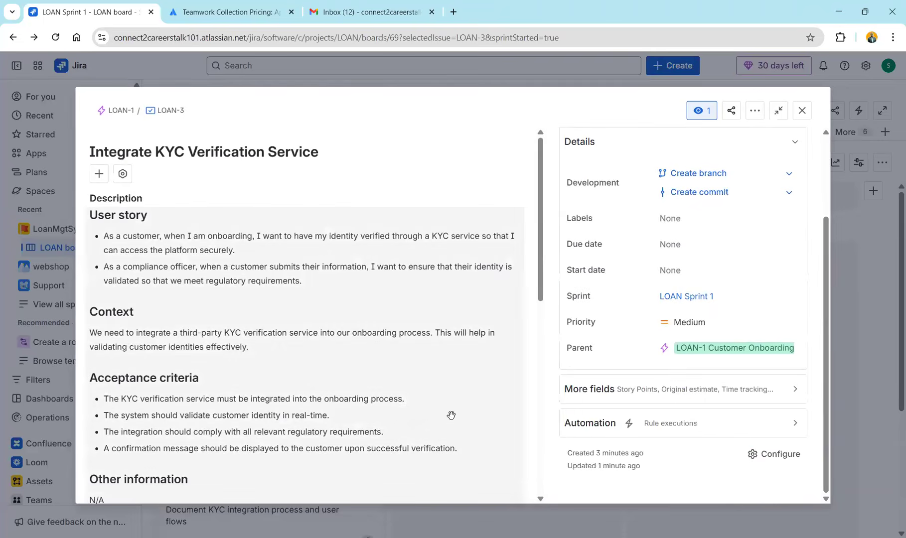
scroll(451, 416, "down", 8)
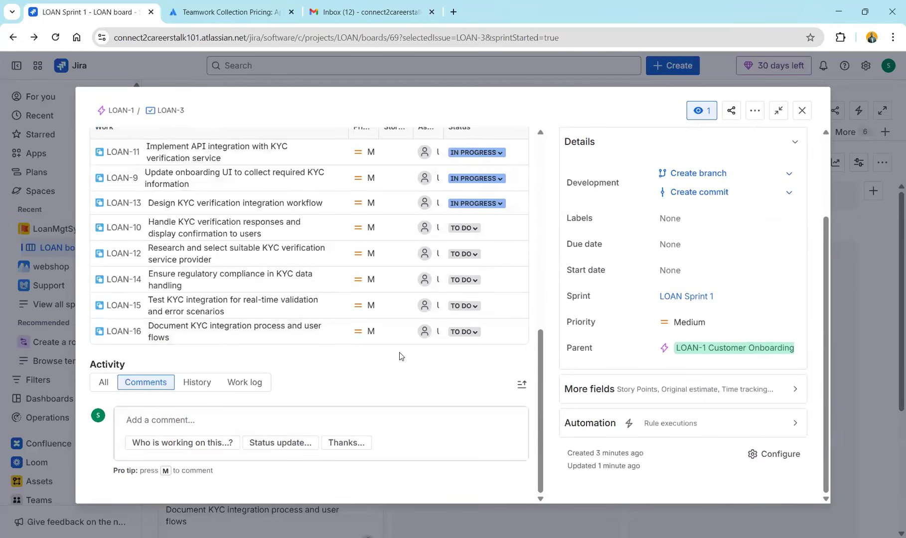
left_click(228, 425)
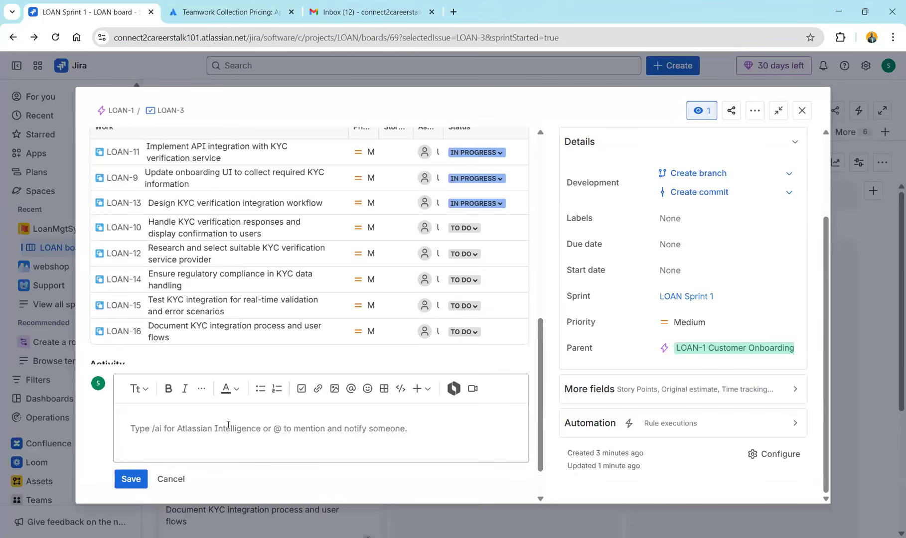
type("@sunan")
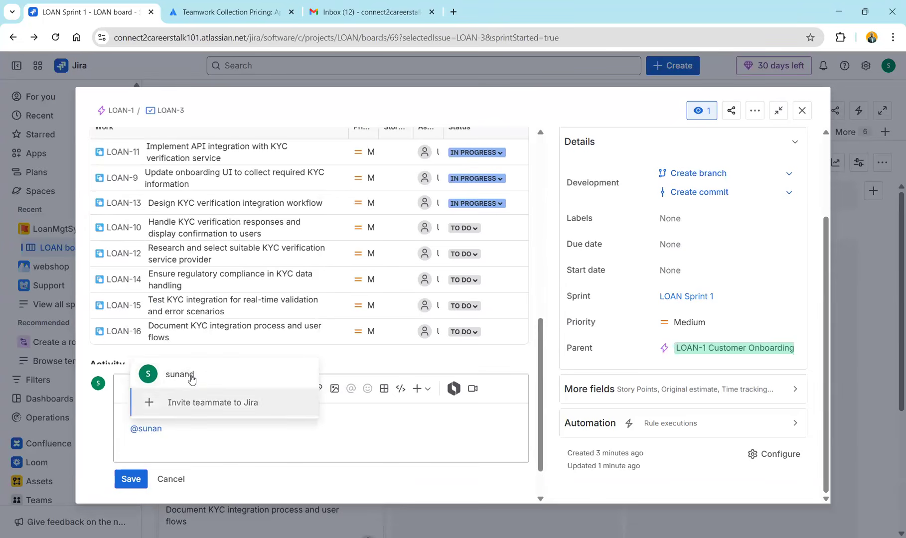
key("Return")
type("can you create the t")
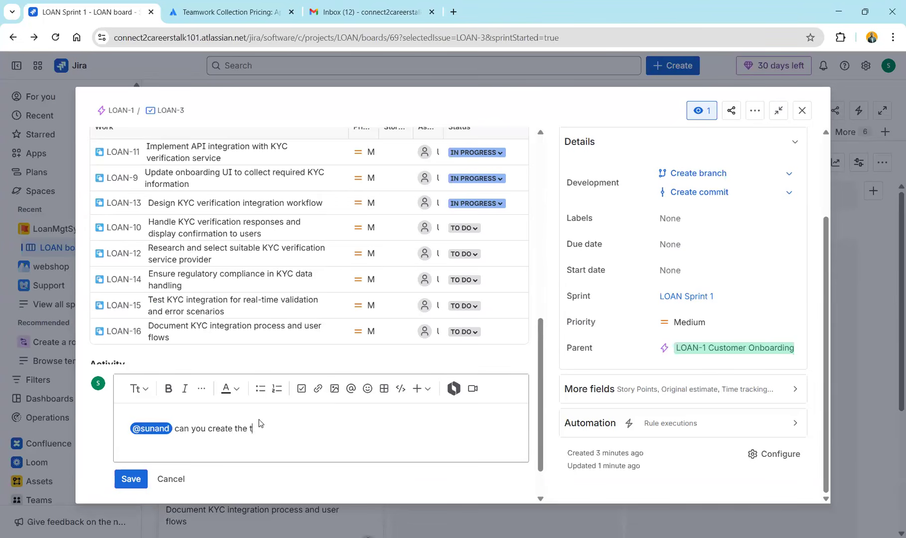
type("est cases")
left_click(138, 479)
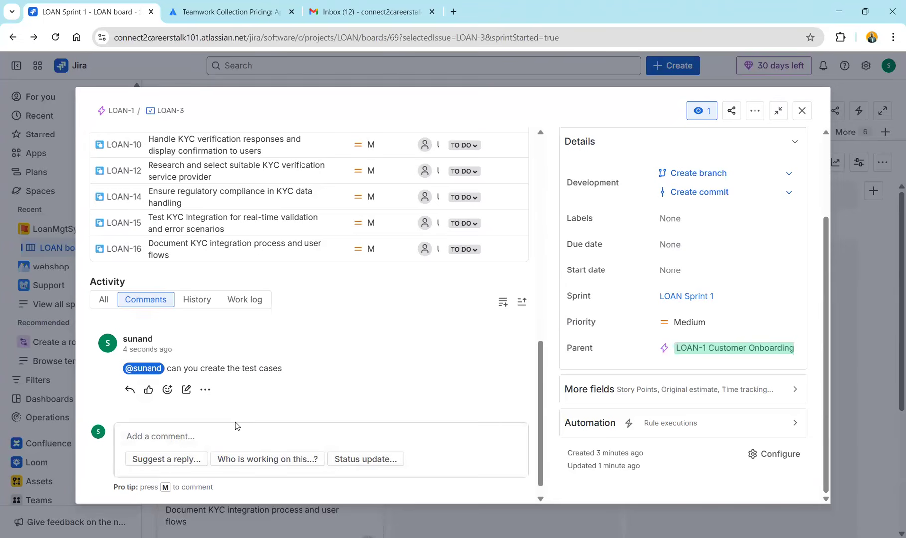
Save a second comment on the story reading "please create the test cases" and return to the sprint board
left_click(167, 431)
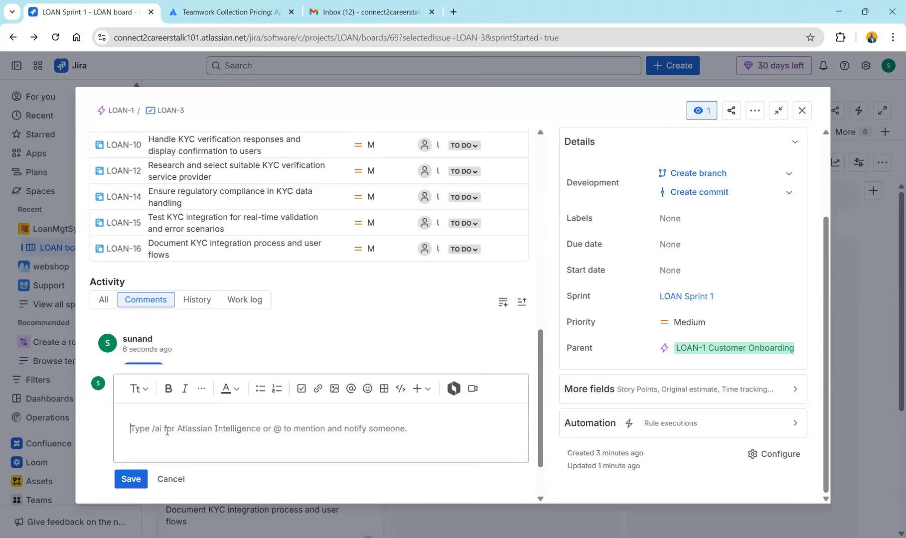
type("p")
type("se ")
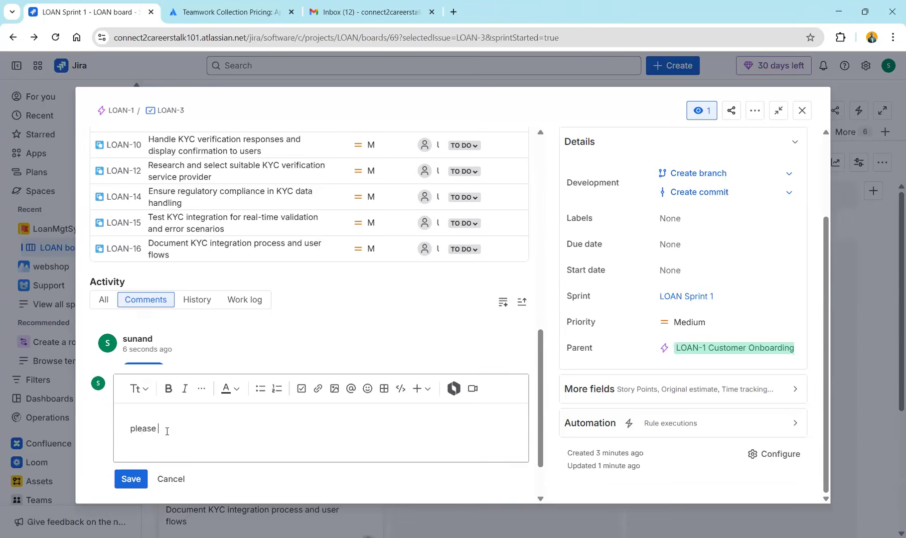
type("create the test cases")
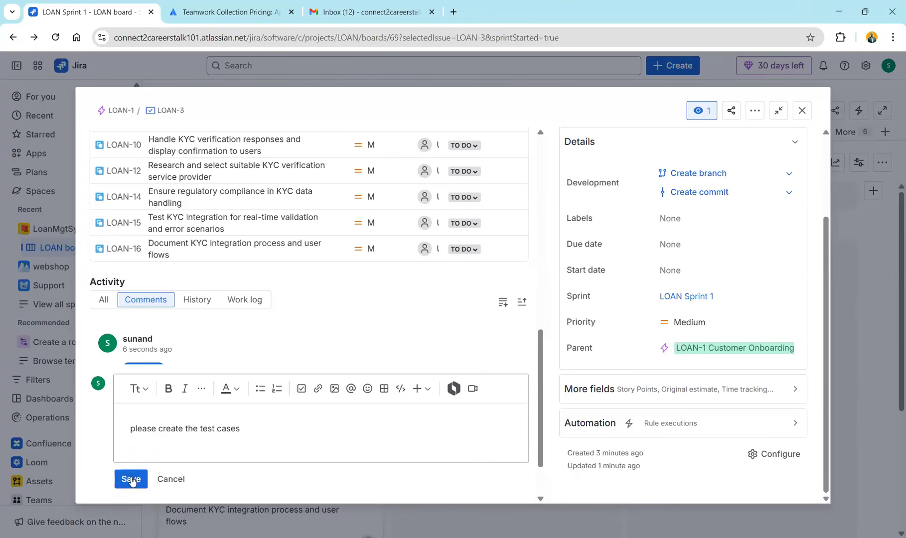
left_click(131, 480)
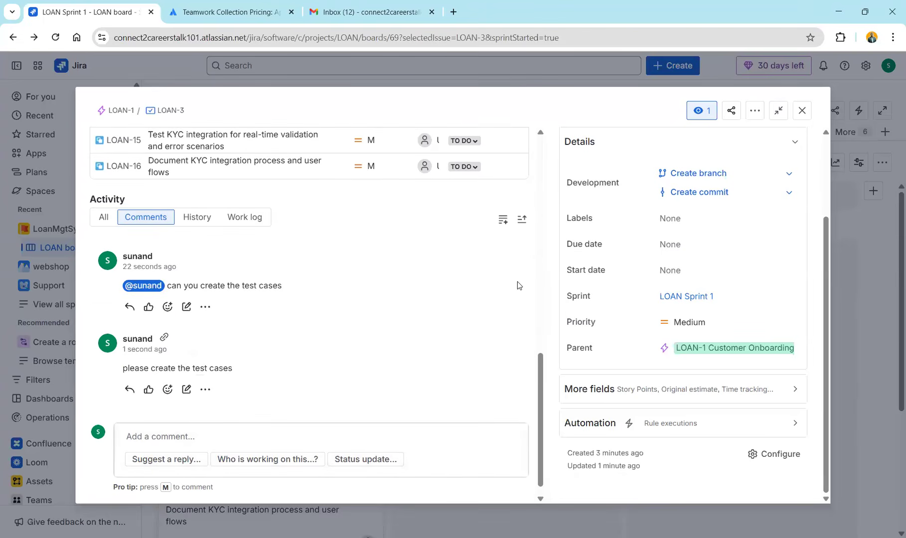
left_click(59, 255)
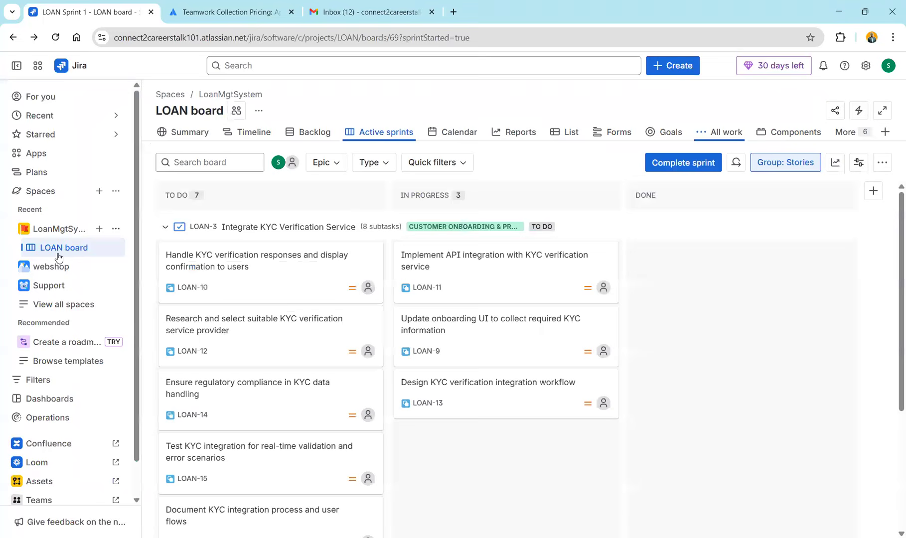
Have Atlassian Intelligence summarize the comments of "Integrate KYC Verification Service", read the summary and close the story
left_click(313, 229)
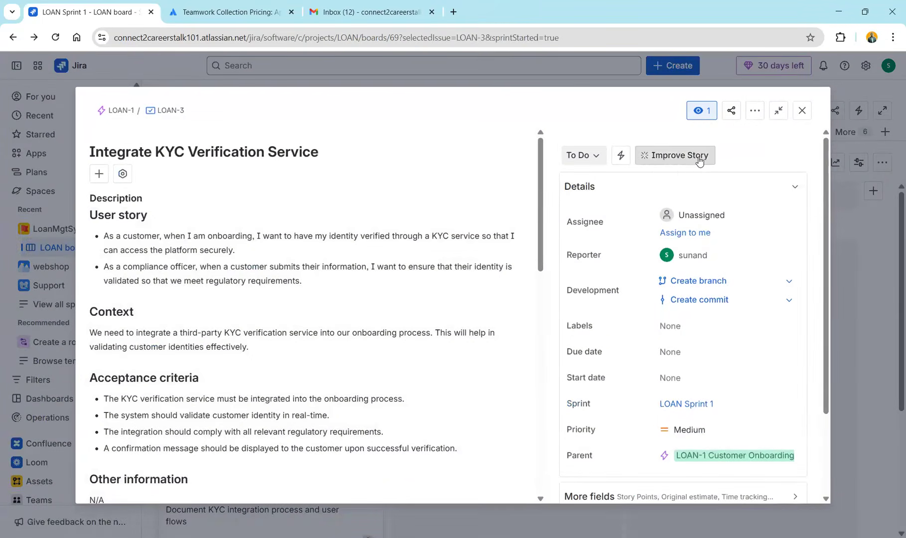
left_click(698, 159)
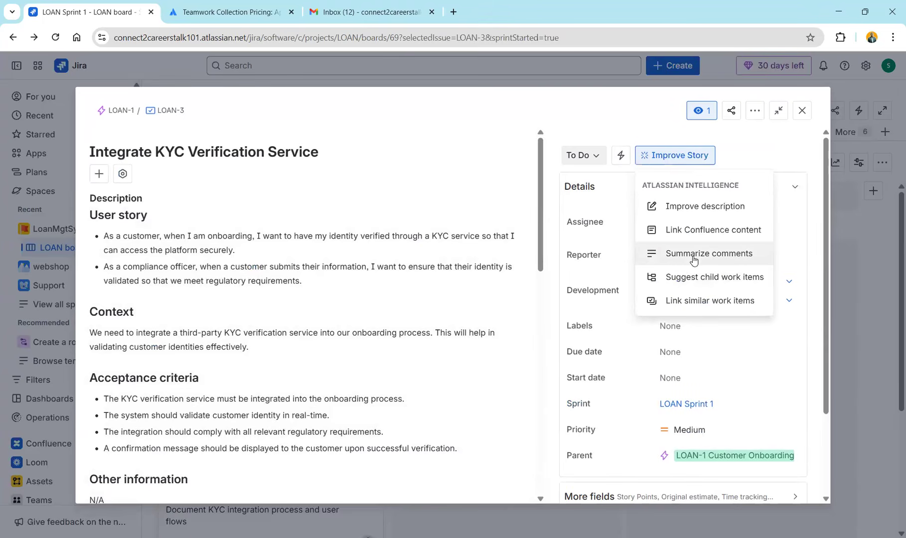
left_click(693, 259)
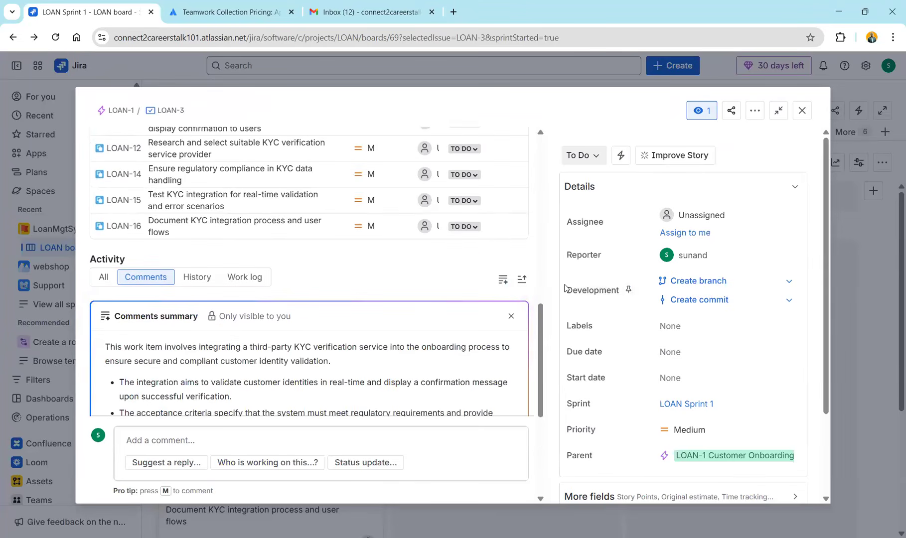
scroll(484, 274, "down", 4)
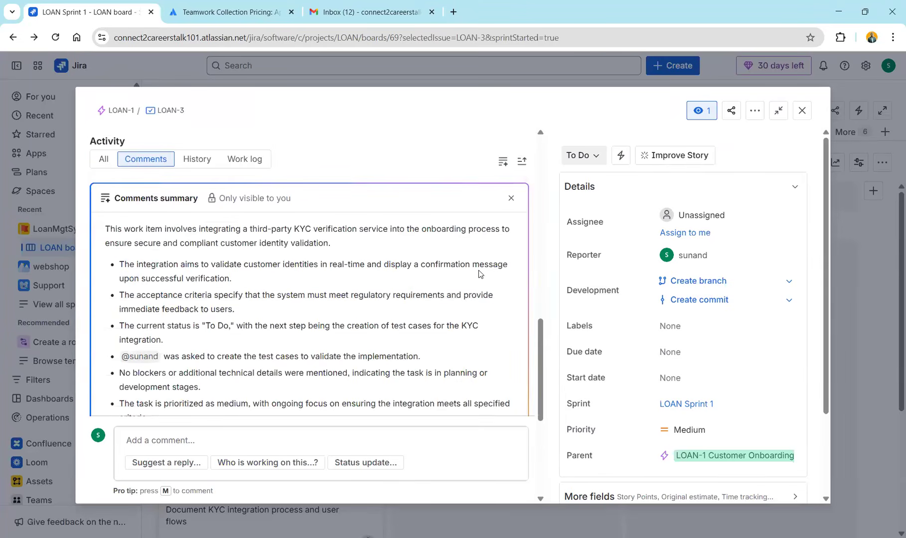
scroll(480, 270, "up", 1)
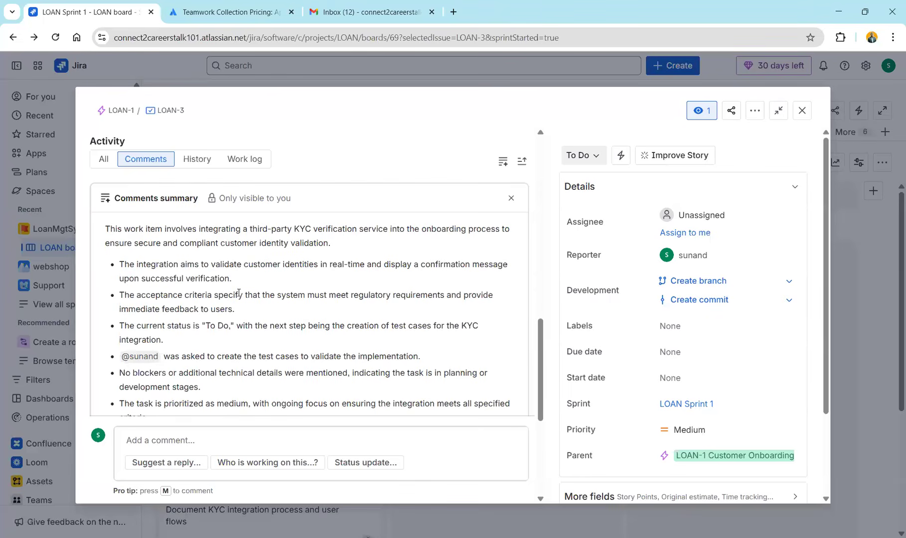
scroll(238, 294, "down", 1)
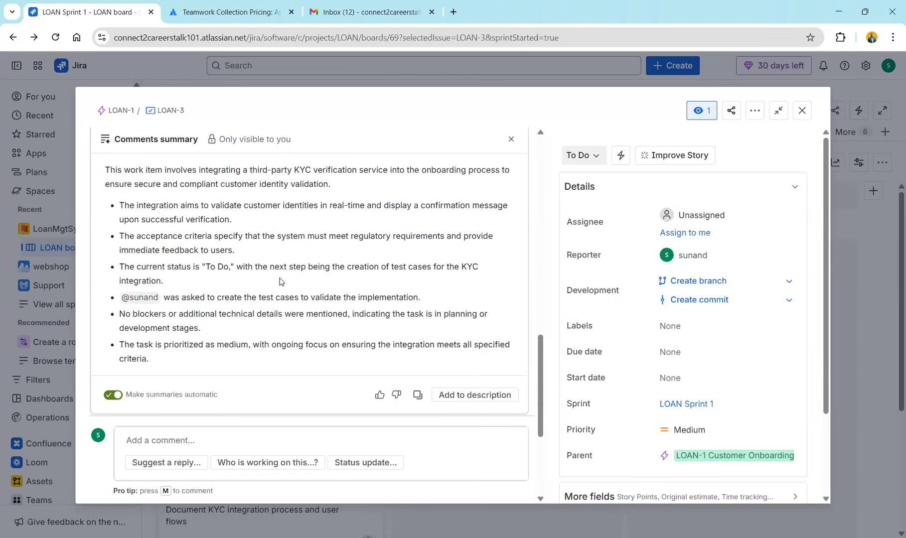
scroll(279, 281, "up", 2)
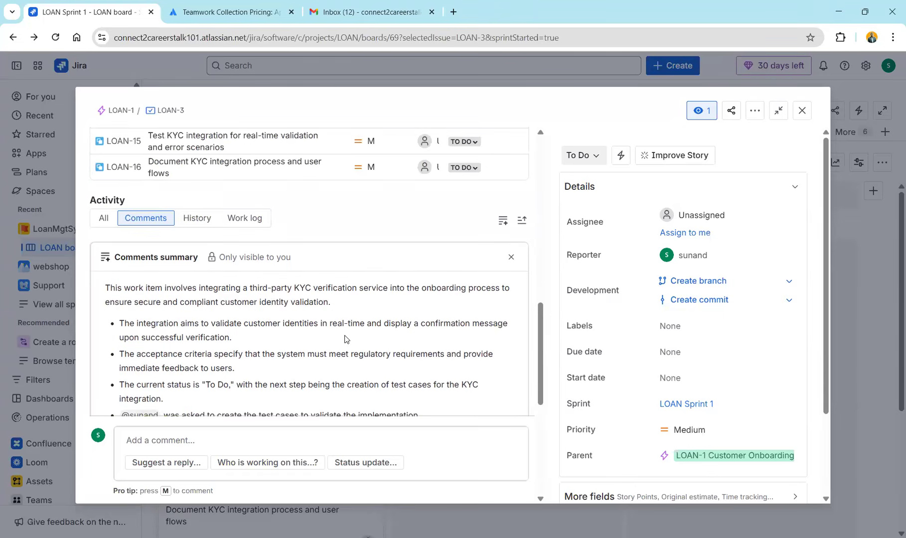
left_click(799, 116)
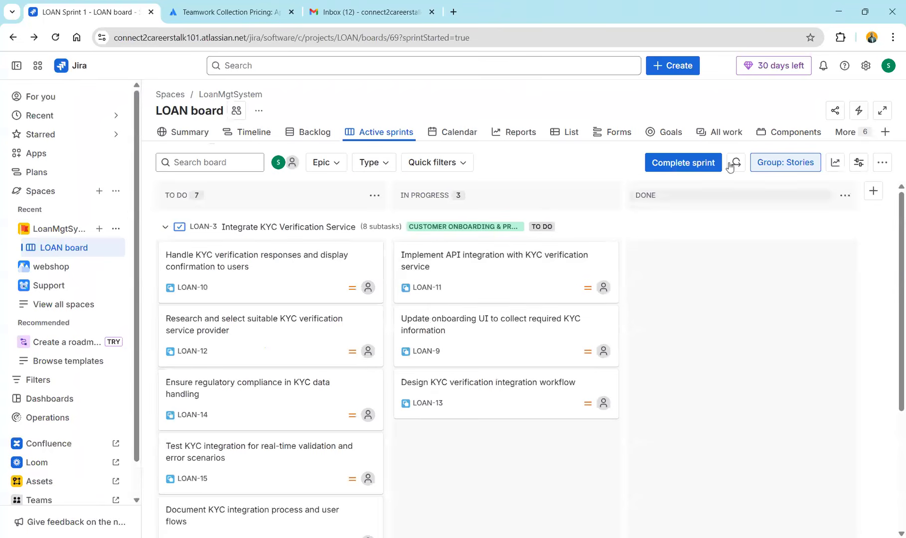
Search all work with AI for "i want to see all the work items with status in progress" and review the matching items
left_click(730, 135)
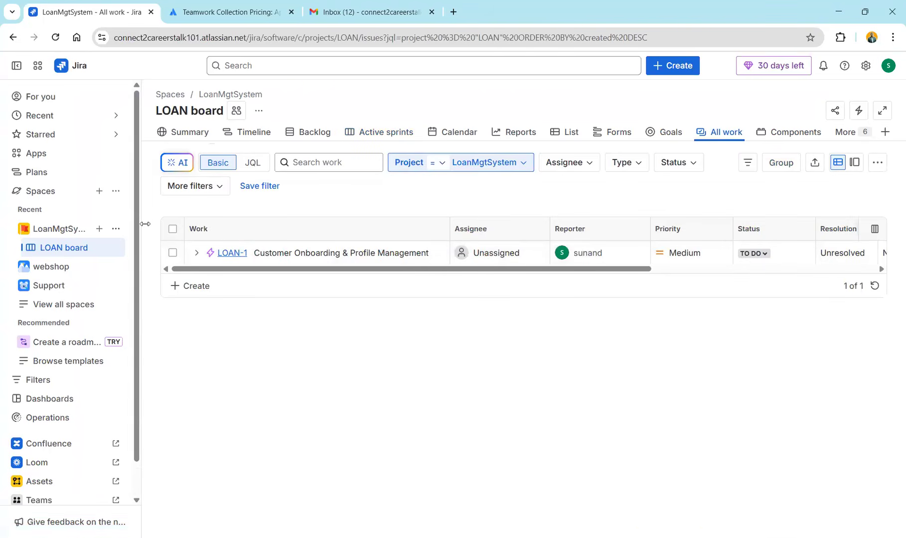
left_click(173, 168)
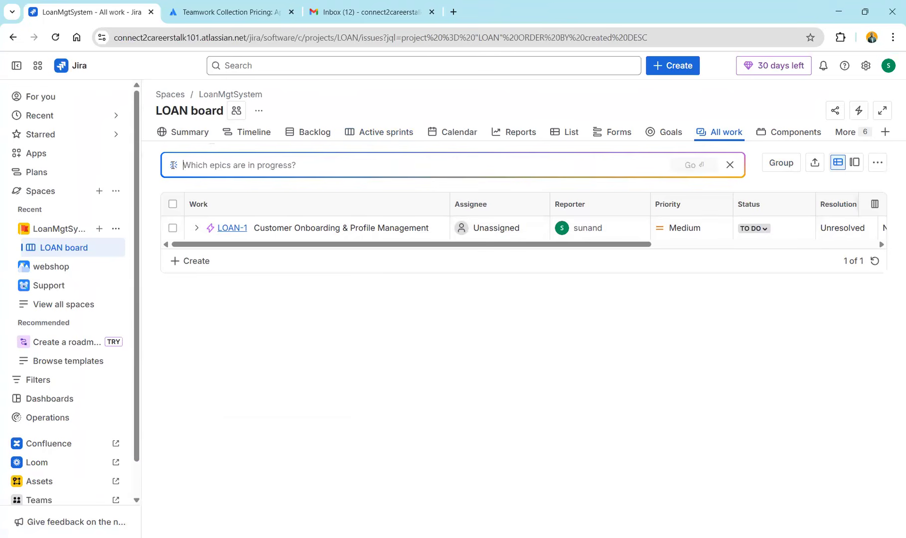
type("i want to see all the")
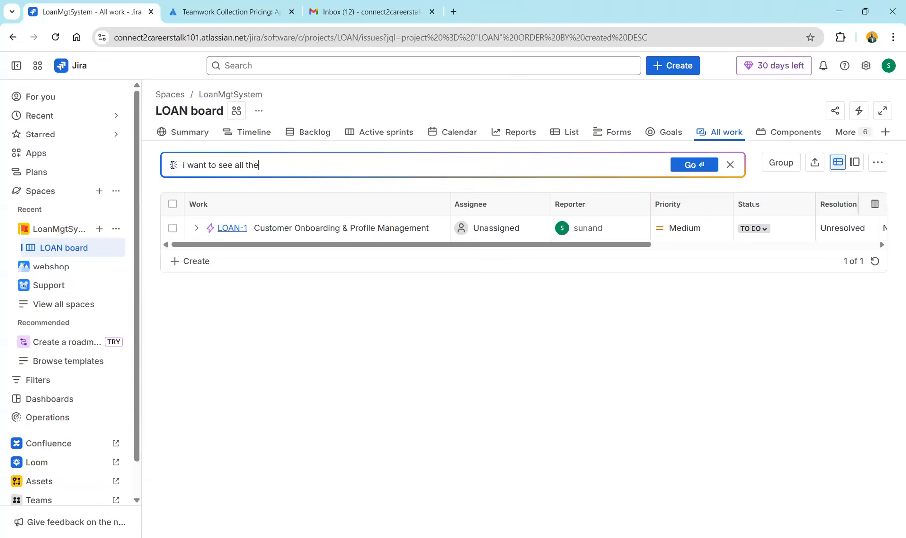
type(" work items with status in p")
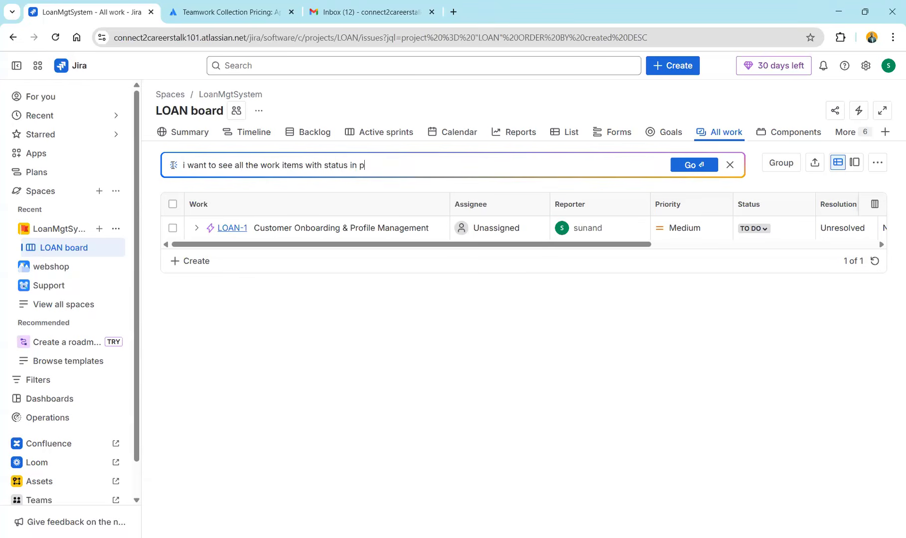
type("rogress")
left_click(688, 168)
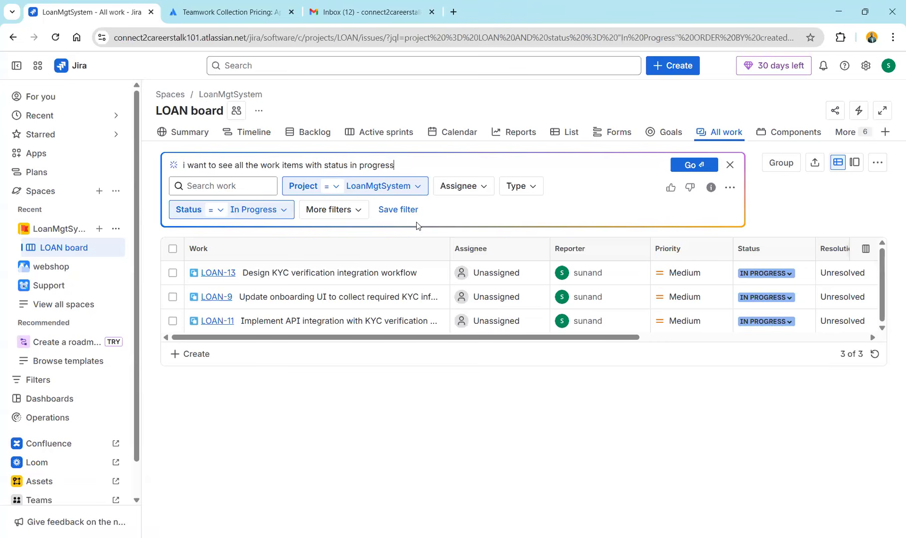
left_click_drag(486, 338, 403, 344)
left_click(729, 165)
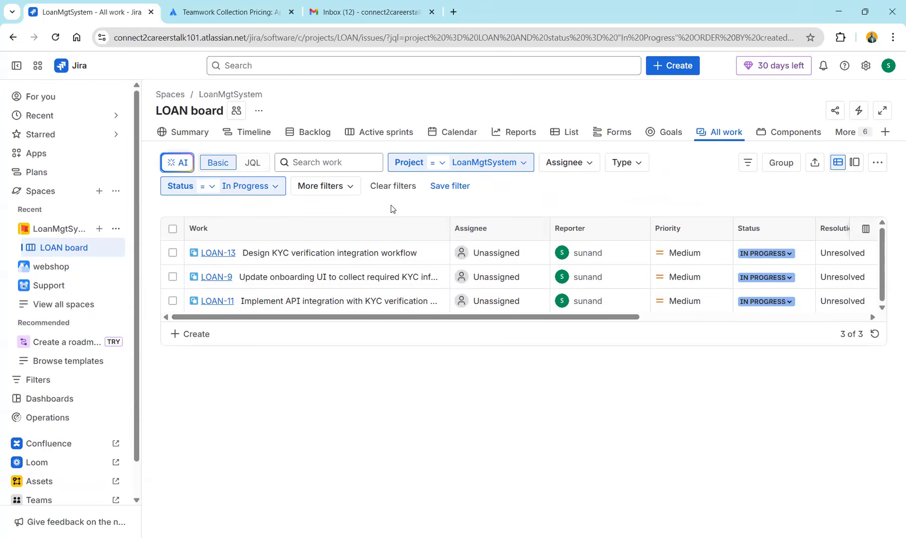
Open the automation settings of the LoanMgtSystem space
left_click(116, 229)
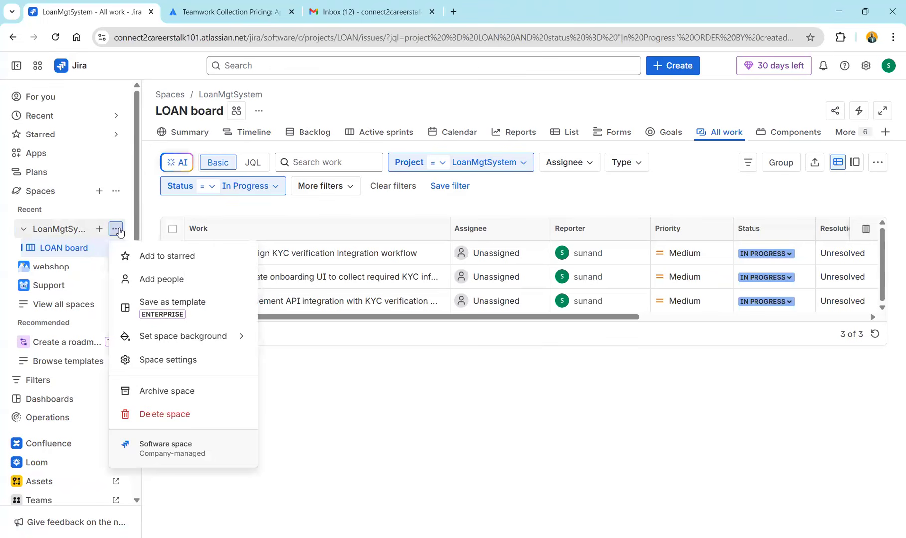
left_click(187, 365)
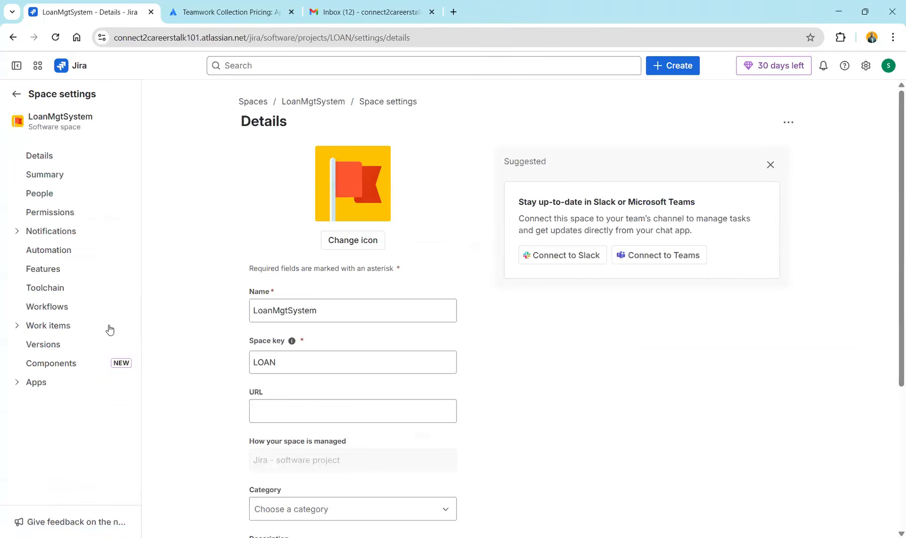
left_click(76, 251)
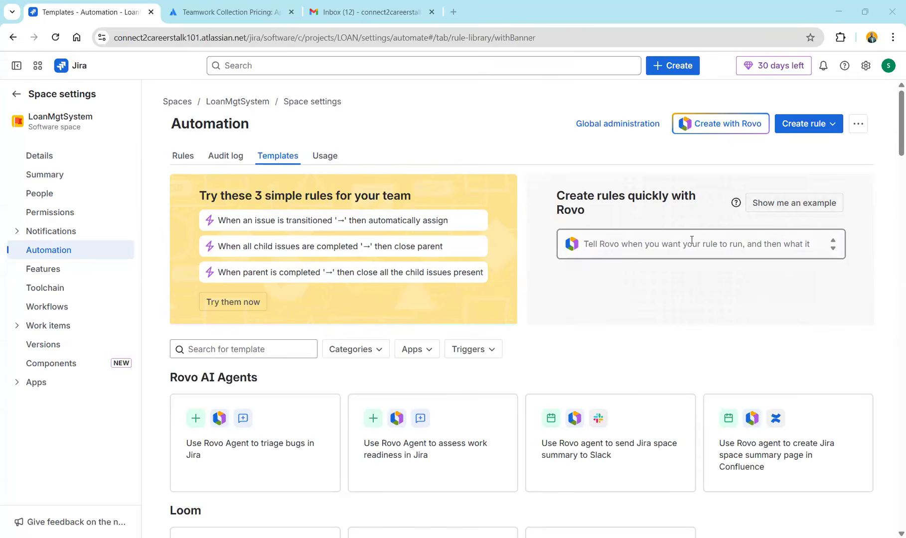
Have Rovo generate a rule that emails the named recipient to monitor the space when a high priority work item is created
left_click(692, 240)
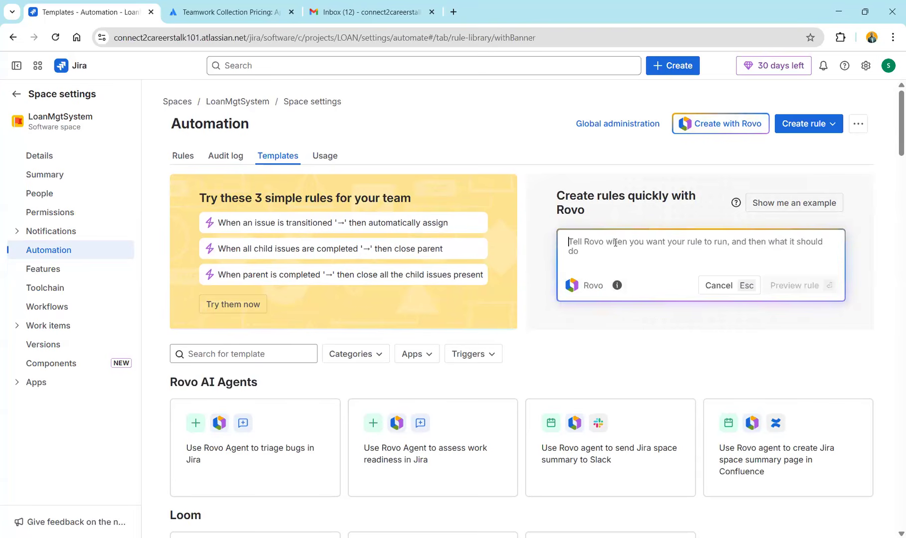
type("when")
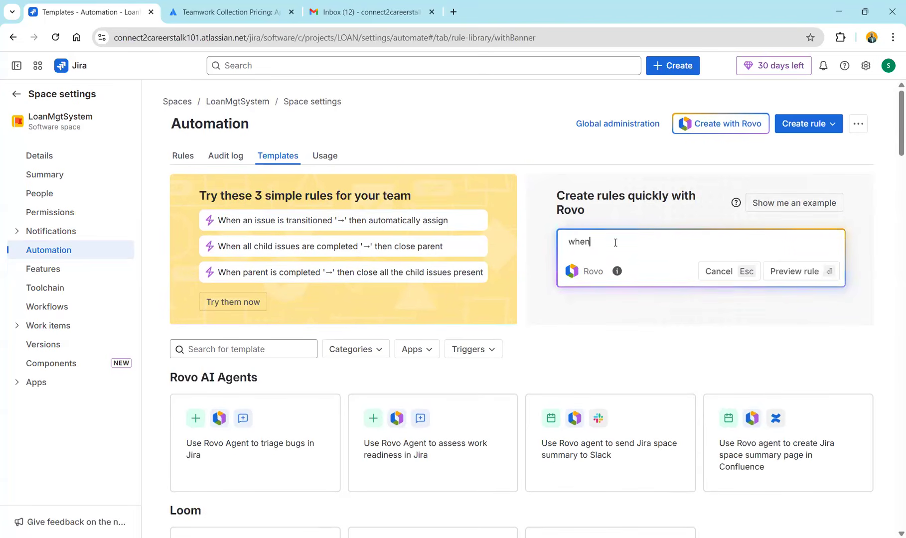
type(" a high p")
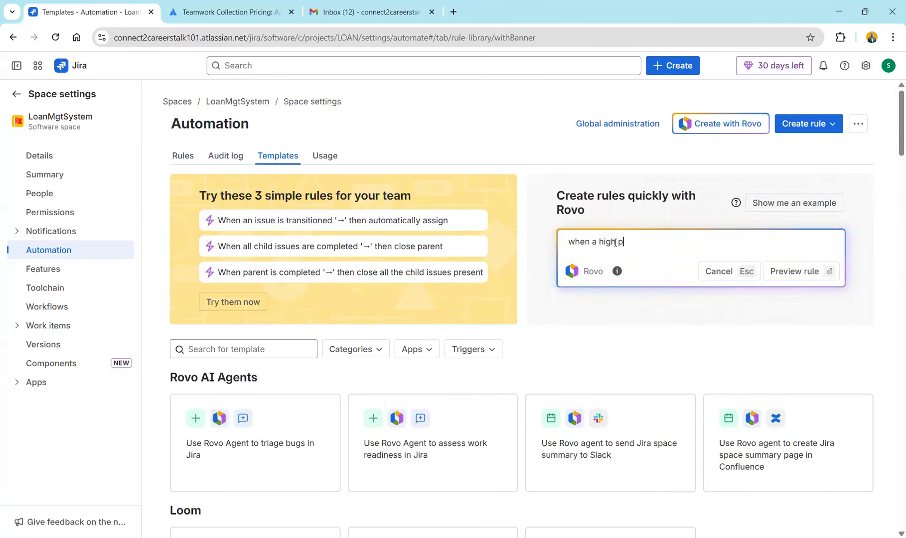
type("riority ")
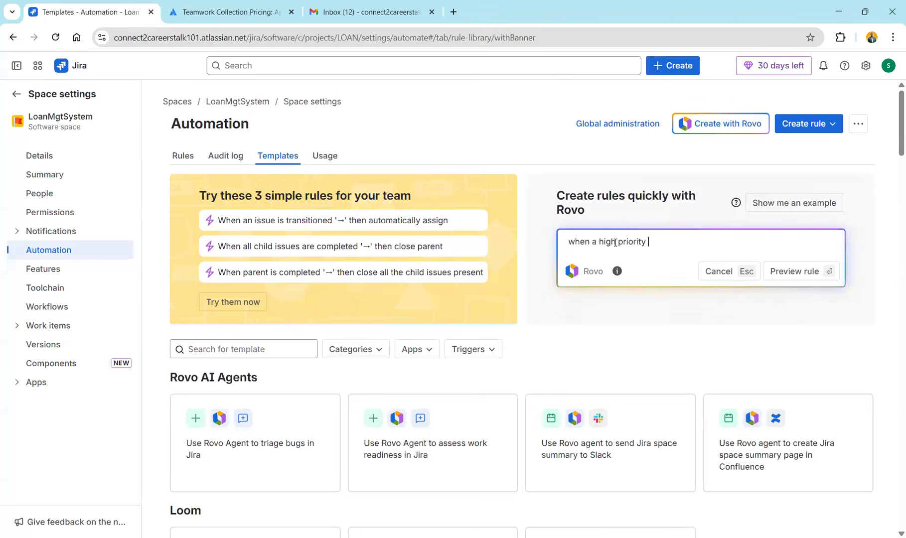
type("work item")
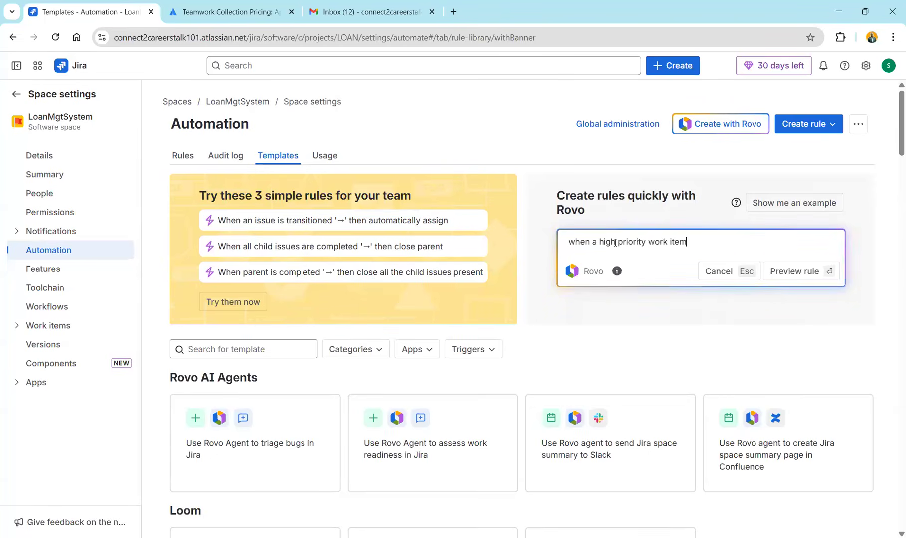
type(" is created ")
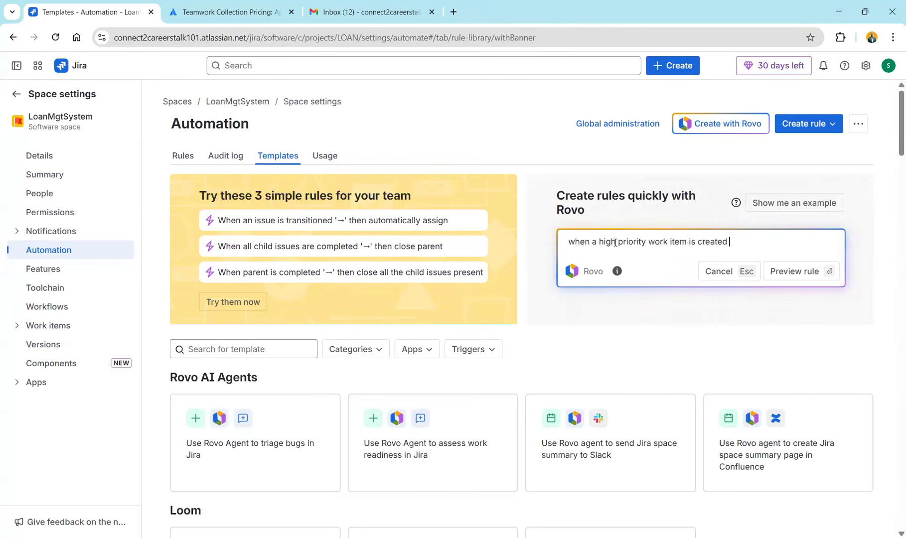
type("then send ")
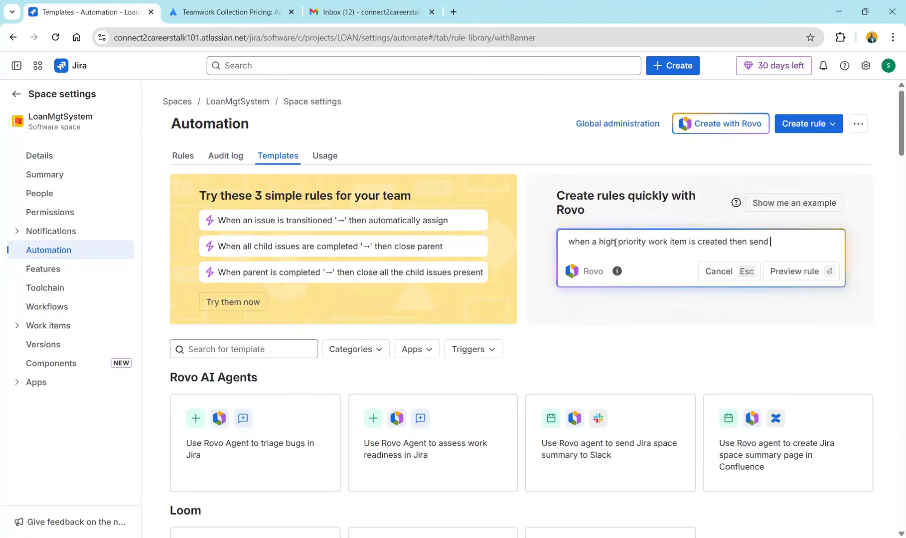
type("an email ")
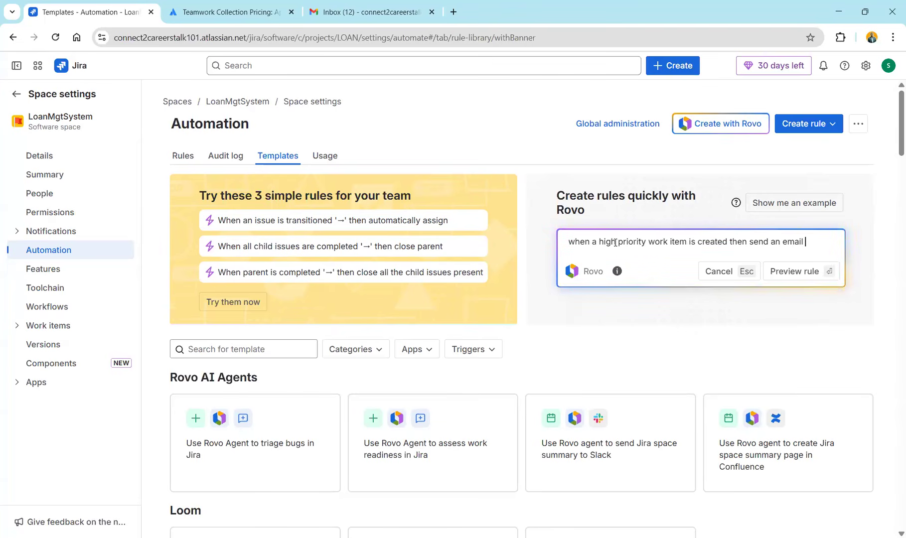
type("to the sunand ")
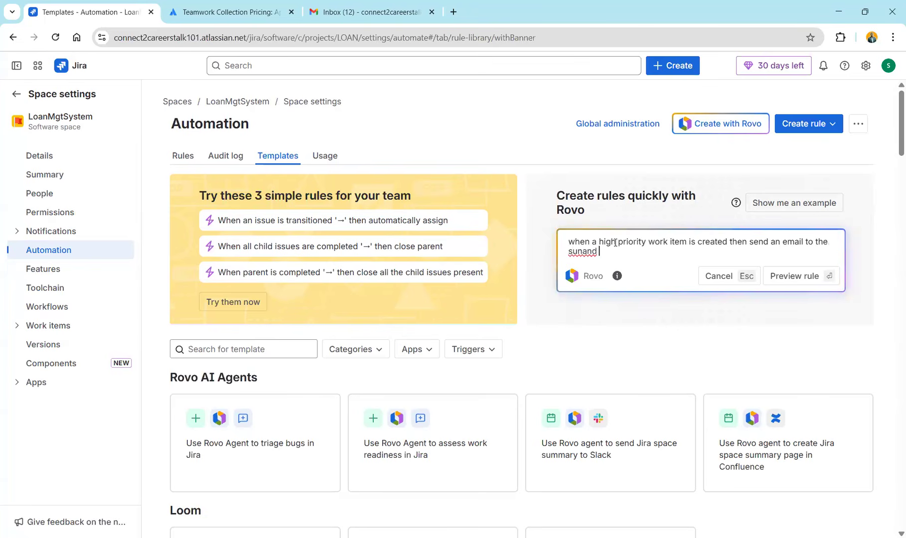
type("to mon")
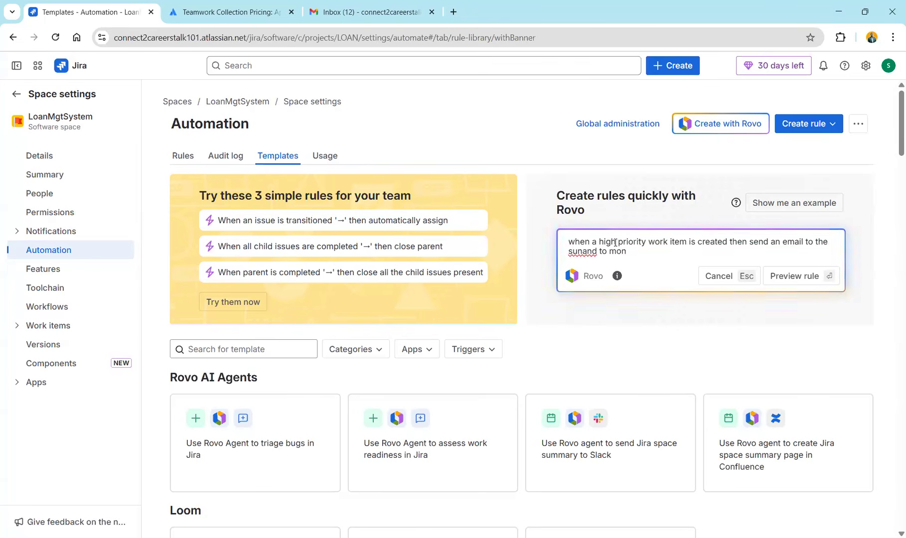
type("itor ")
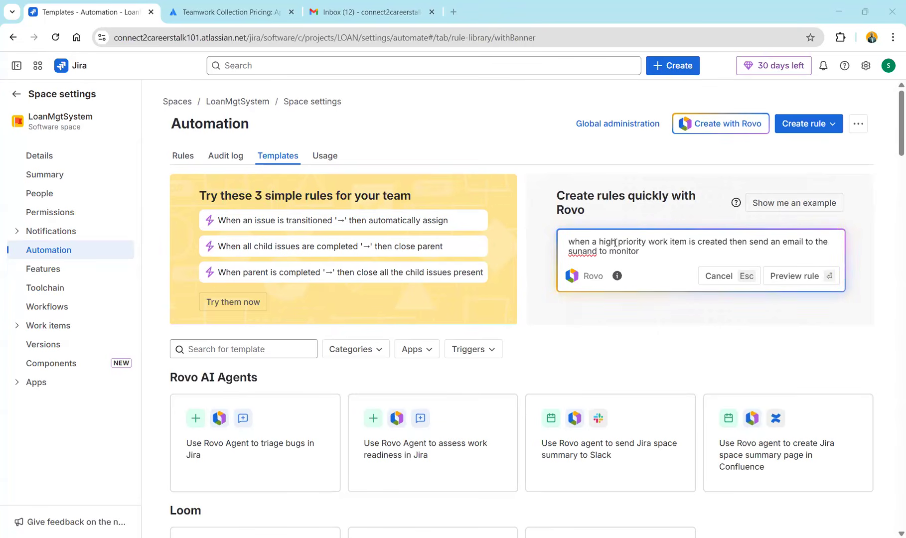
type("the space.")
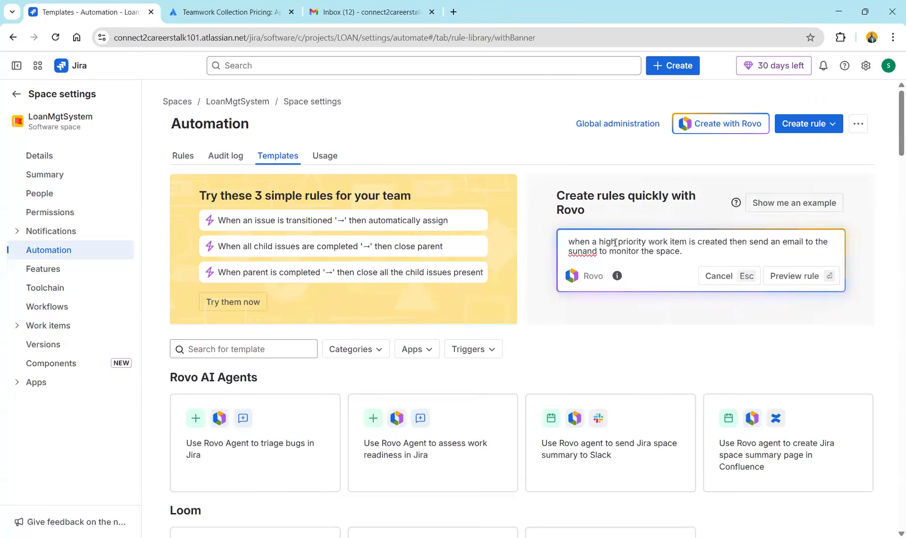
key("Return")
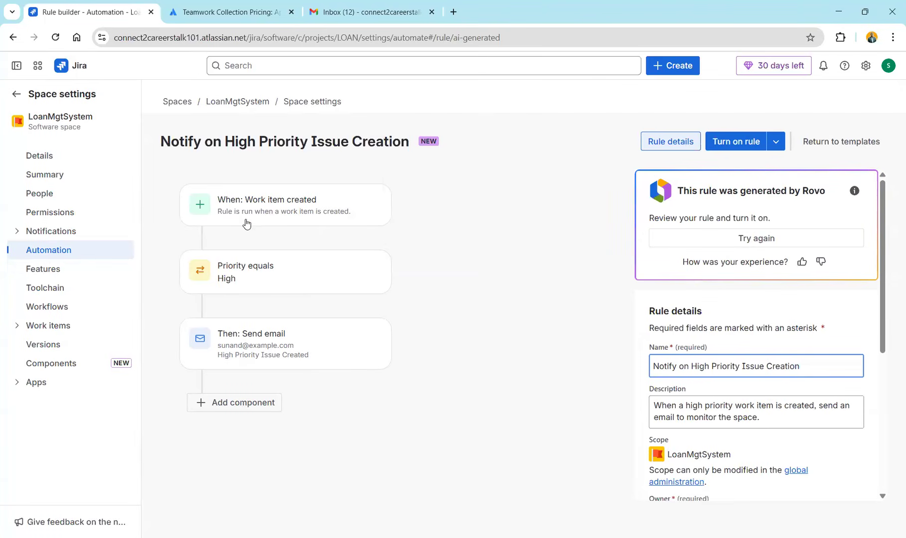
Review the generated rule's work item trigger, priority condition and send email action
left_click(303, 218)
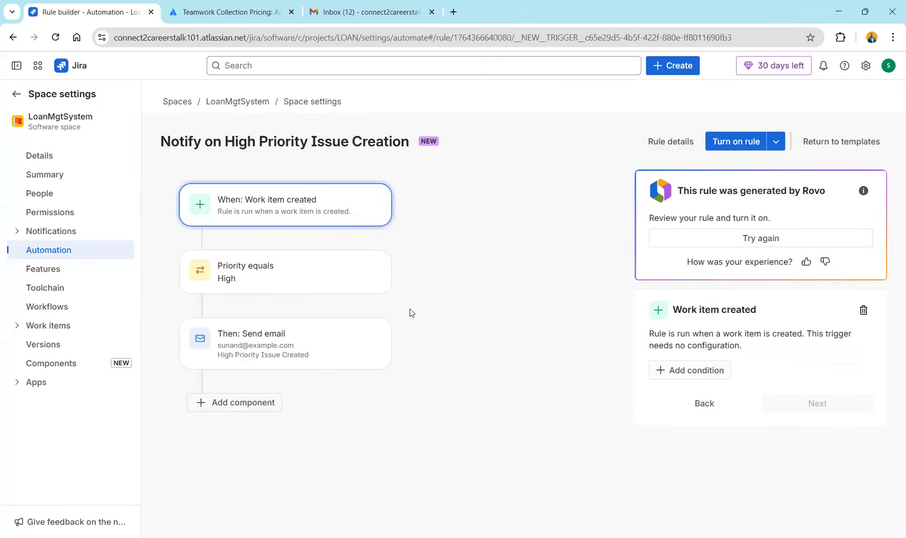
left_click(270, 281)
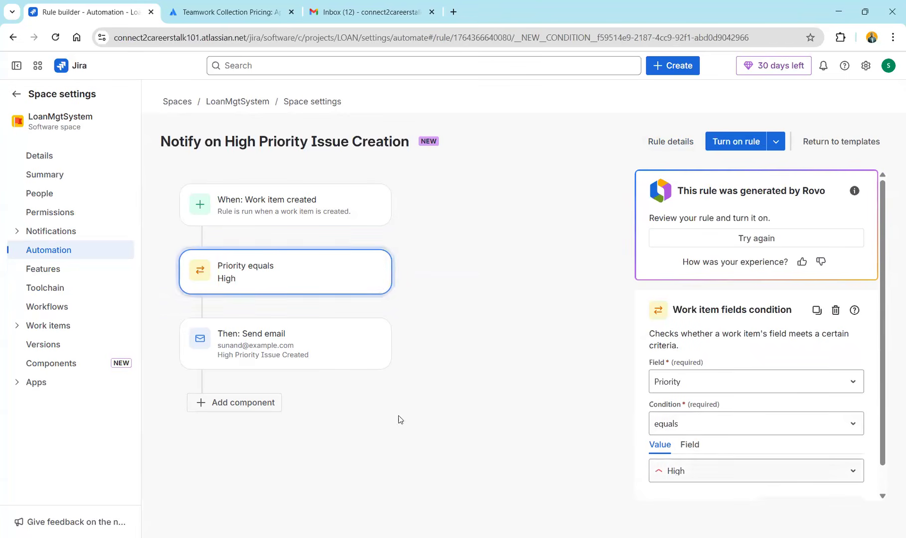
left_click(341, 355)
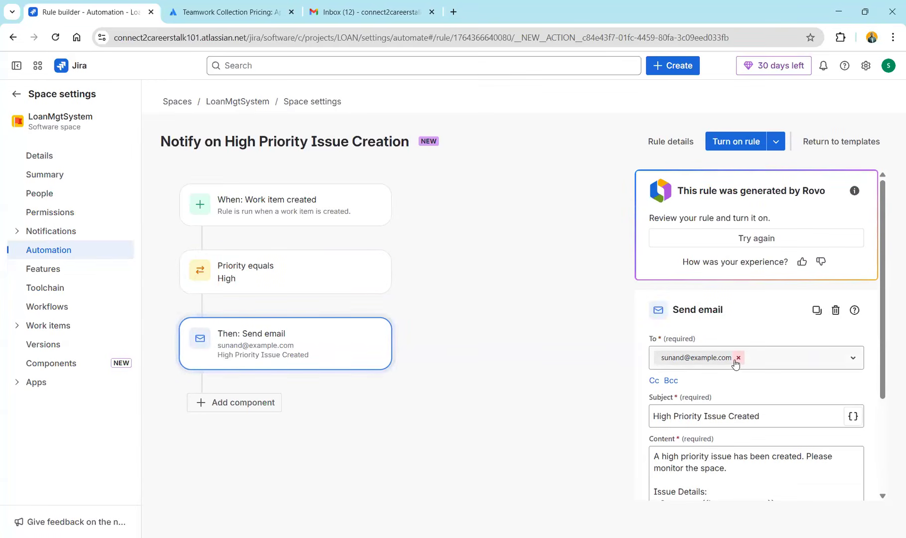
Remove the placeholder recipient from the email action and copy the real recipient's email address from a new message in Gmail
left_click(739, 358)
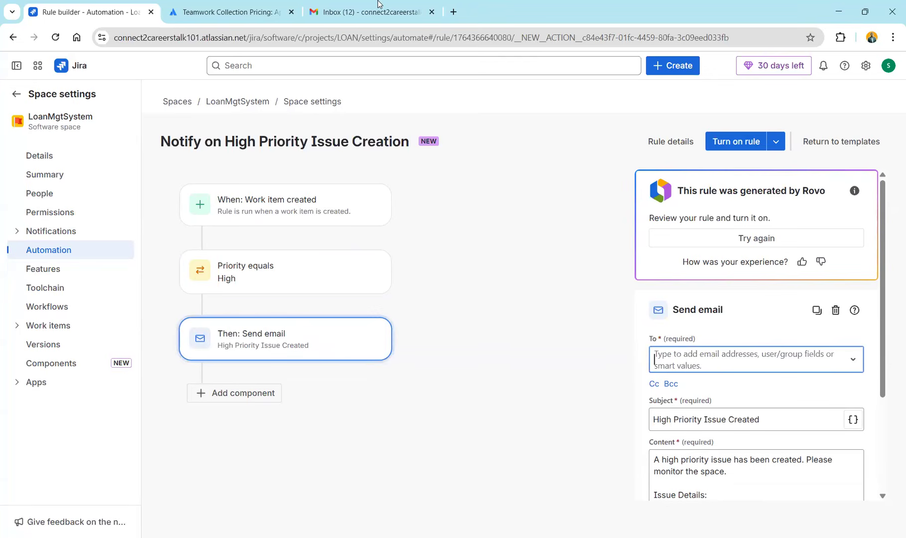
left_click(378, 7)
left_click(71, 111)
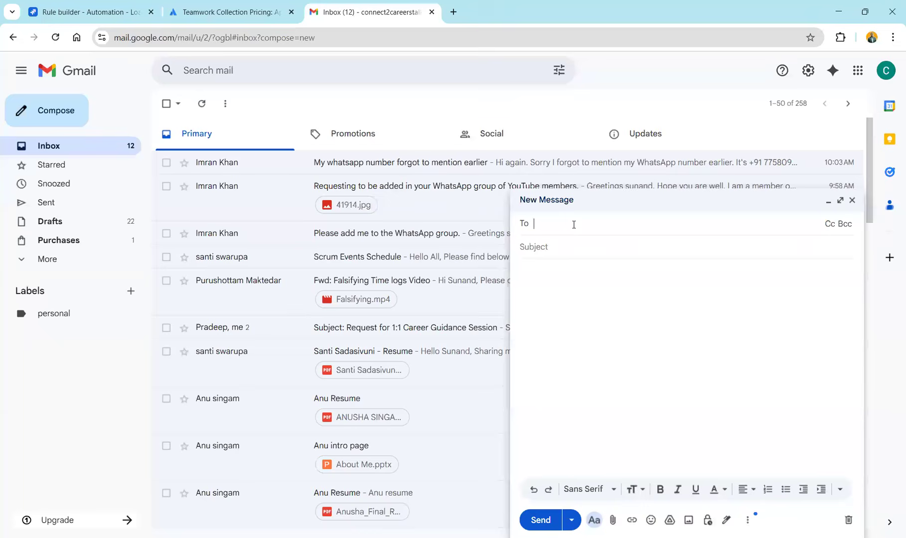
left_click(574, 225)
left_click(640, 254)
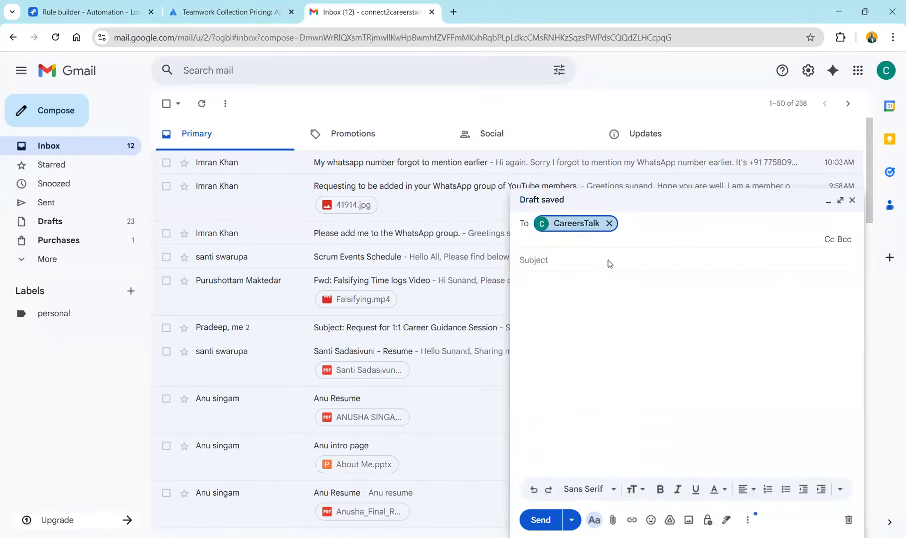
left_click(587, 229)
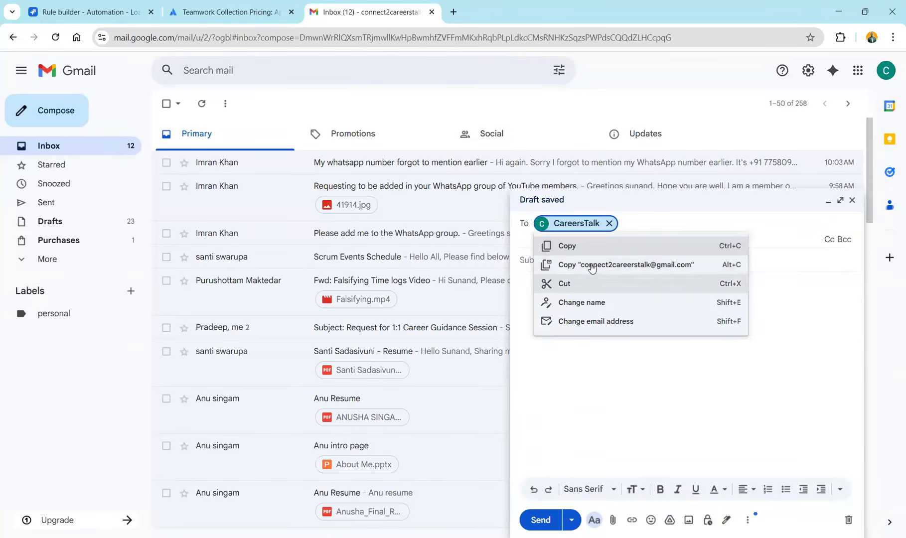
left_click(592, 267)
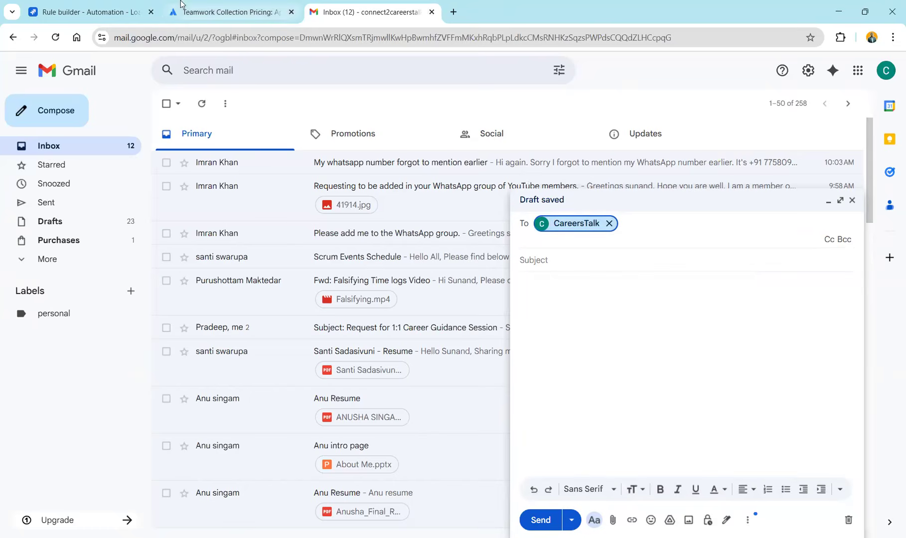
Close the Atlassian pricing page and add the copied email address as recipient of the Jira rule's send email action
left_click(220, 12)
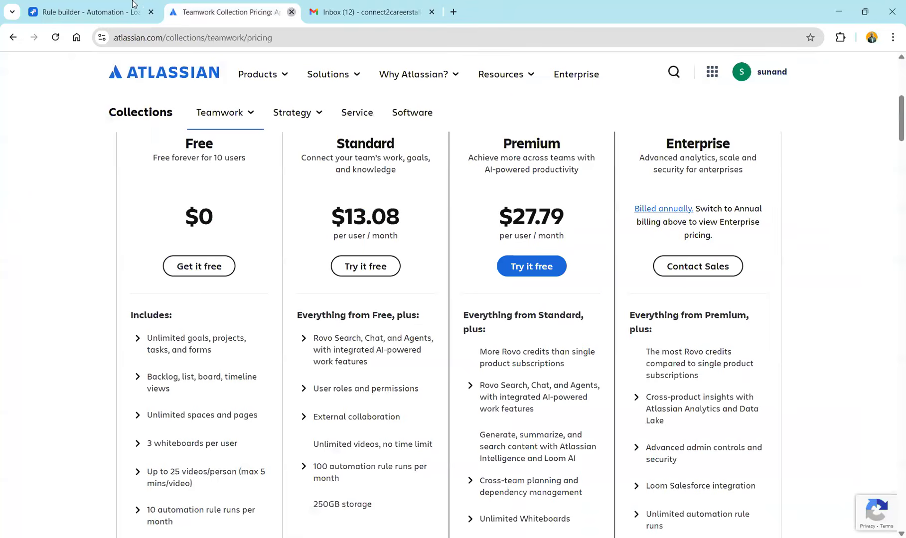
left_click(291, 12)
left_click(112, 8)
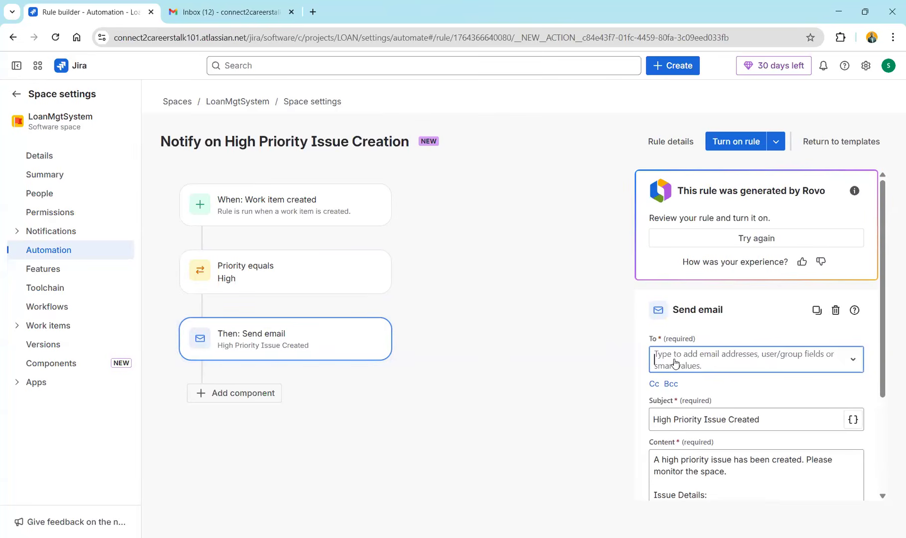
key("ctrl+v")
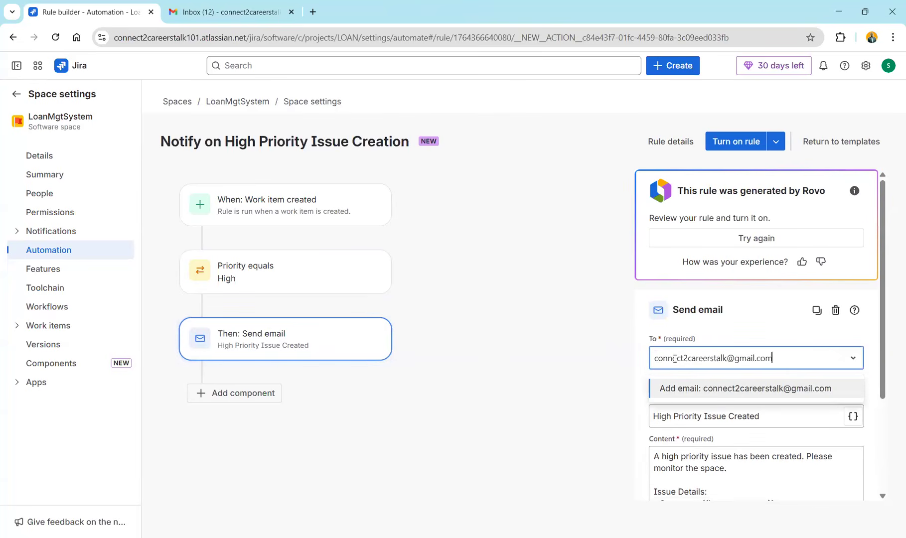
left_click(707, 394)
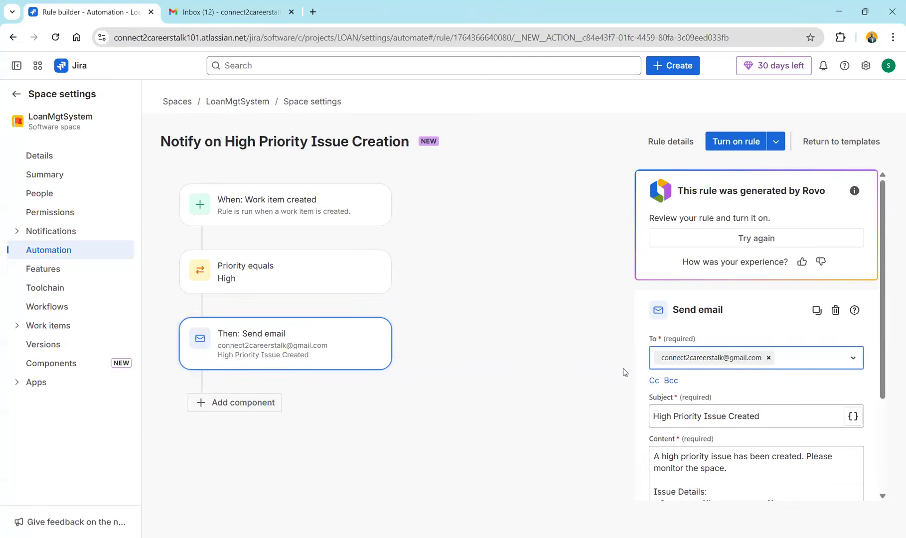
Check the email action's content, confirm the action and turn on the rule "Notify on High Priority Issue Creation"
scroll(874, 453, "down", 3)
scroll(874, 451, "up", 3)
scroll(874, 448, "down", 1)
scroll(873, 448, "up", 1)
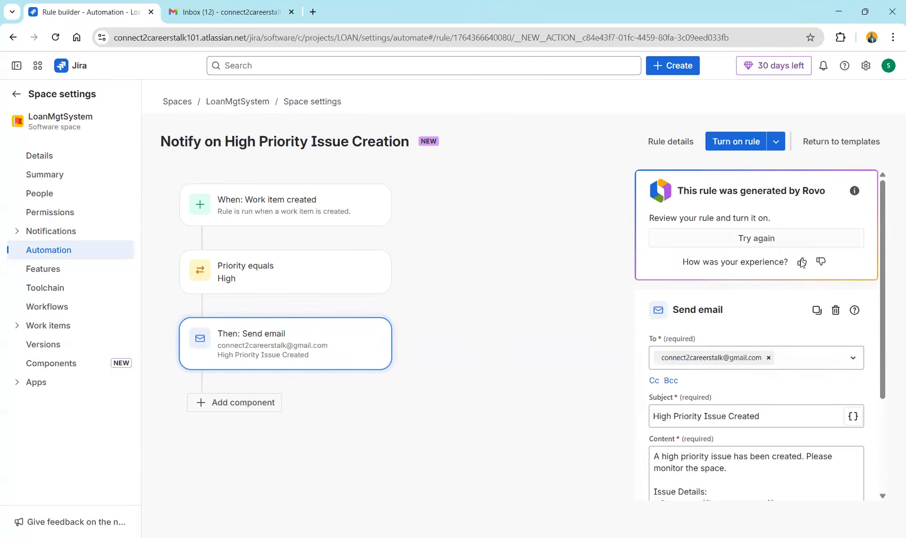
scroll(792, 424, "down", 2)
left_click(811, 477)
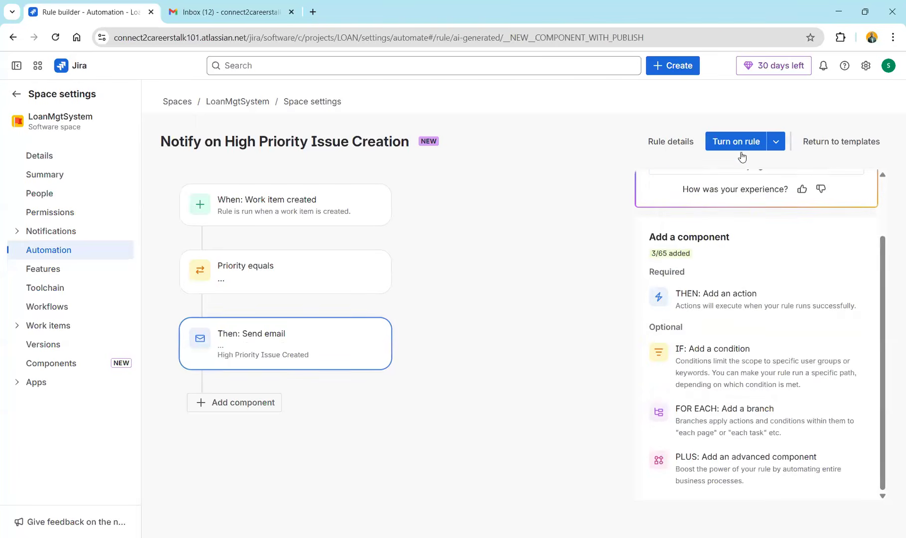
left_click(737, 142)
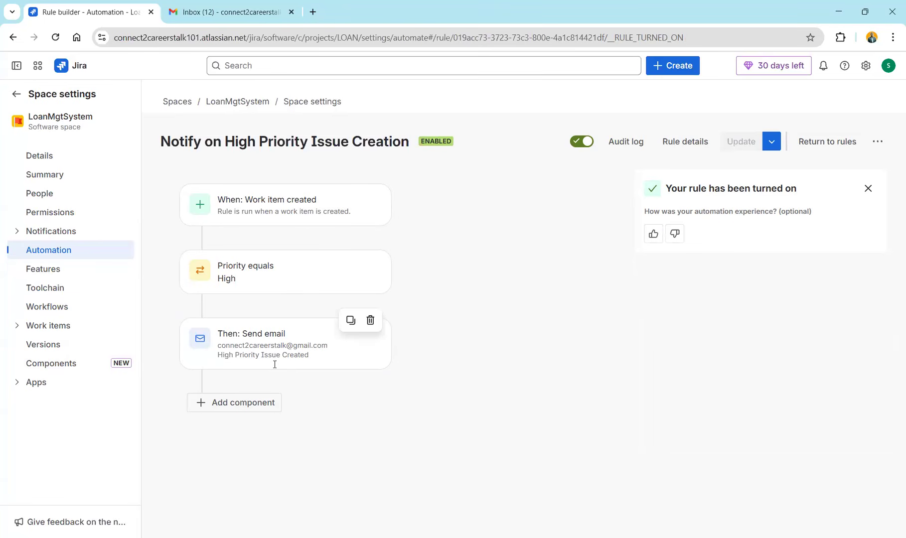
Go to the LOAN board of LoanMgtSystem and start a new work item of type Story
left_click(83, 70)
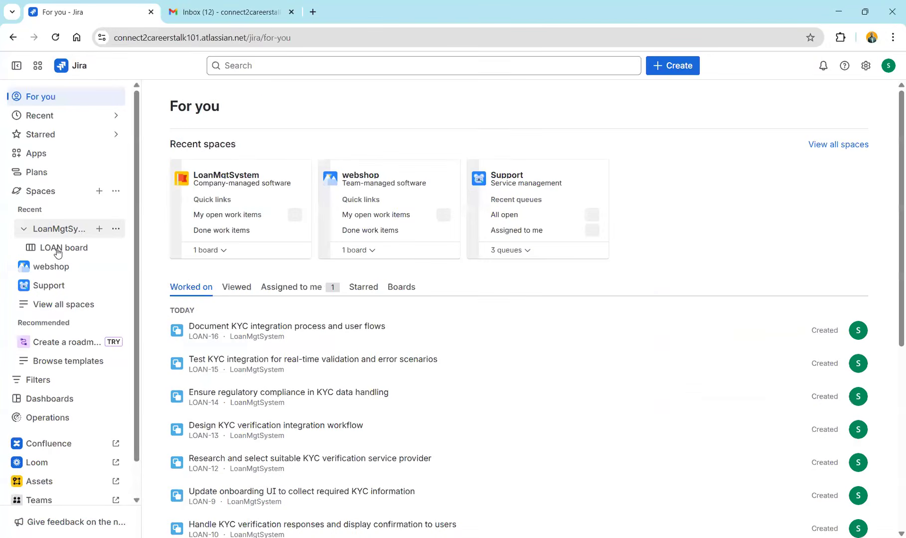
left_click(57, 251)
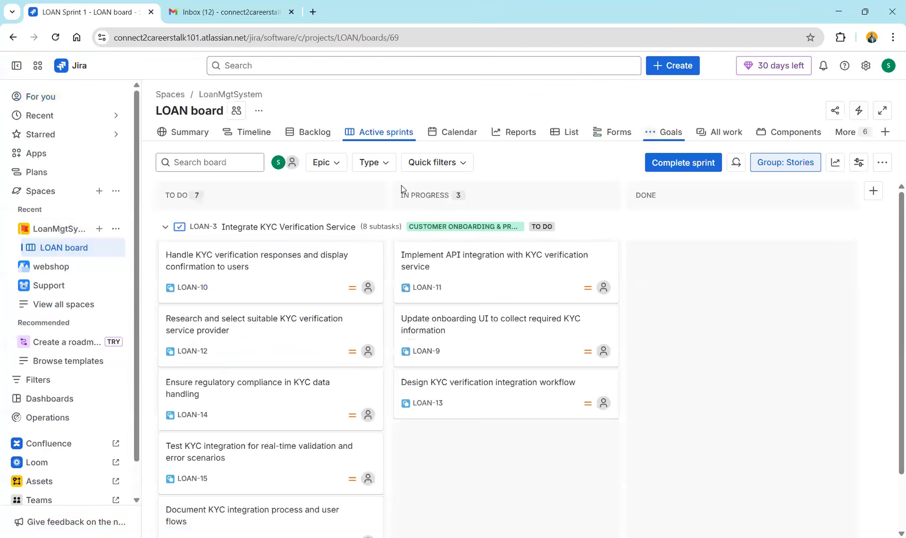
left_click(687, 66)
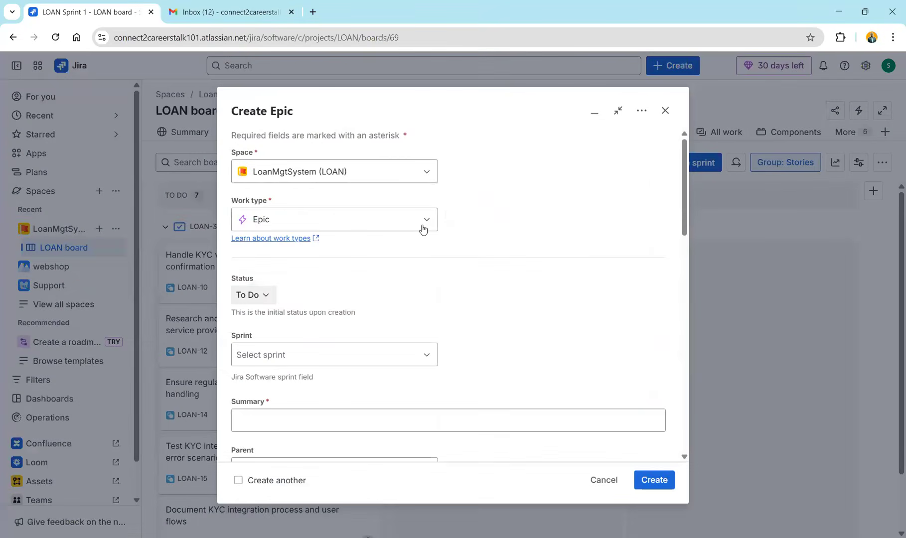
left_click(423, 223)
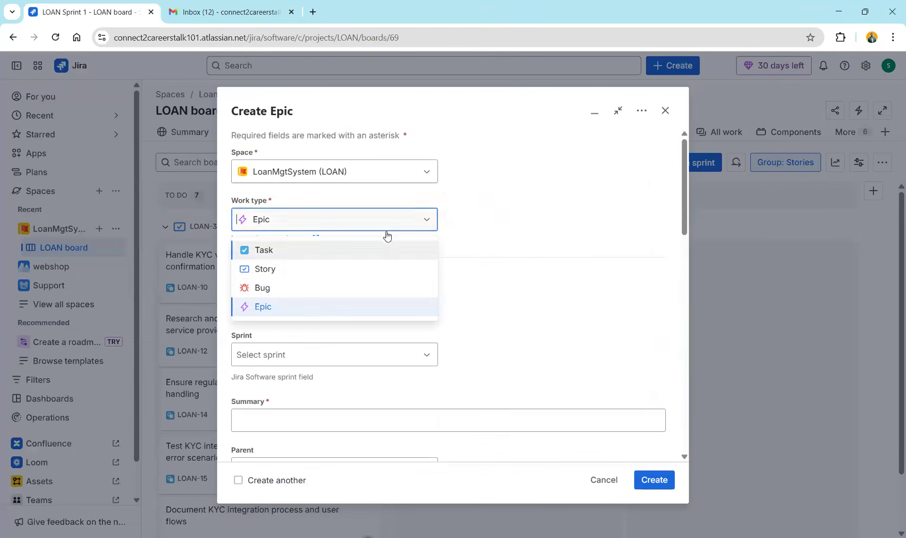
left_click(287, 272)
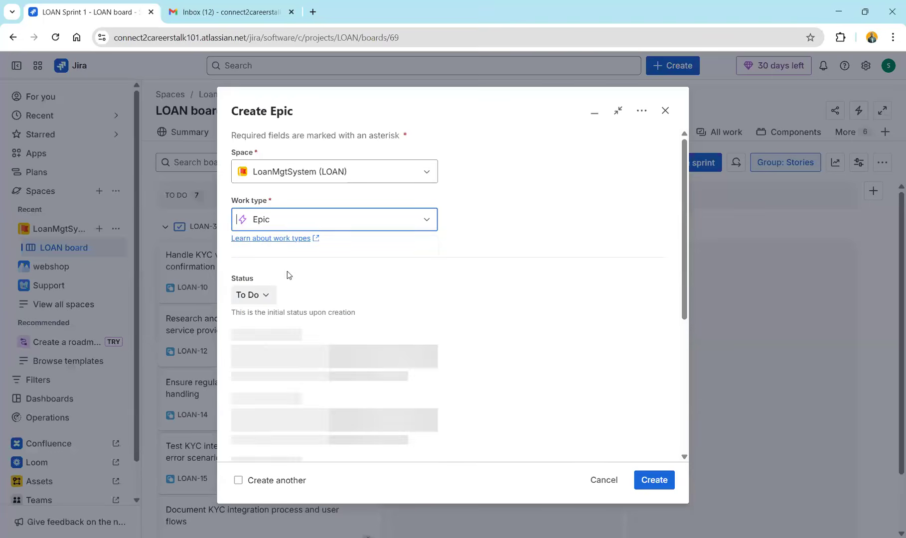
Enter "Loan Application Management" as the summary of the new story
scroll(453, 298, "down", 5)
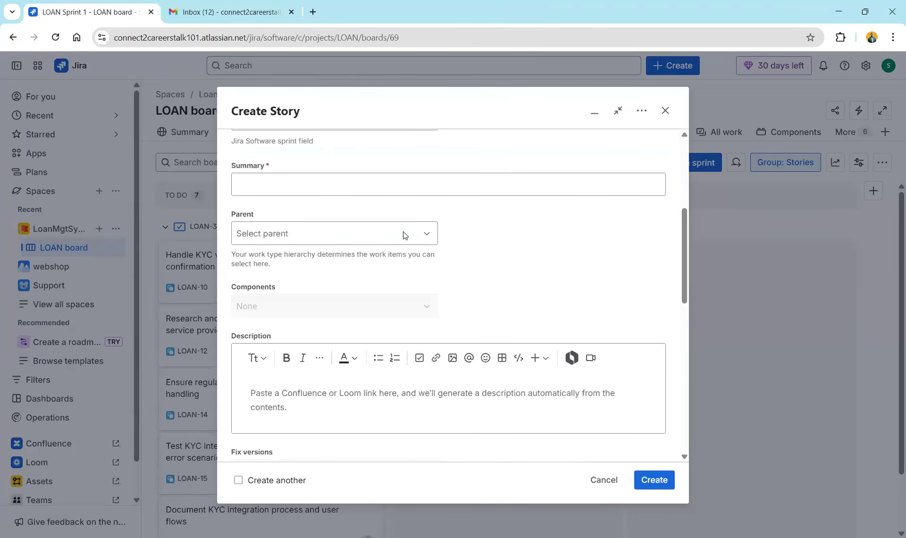
left_click(383, 194)
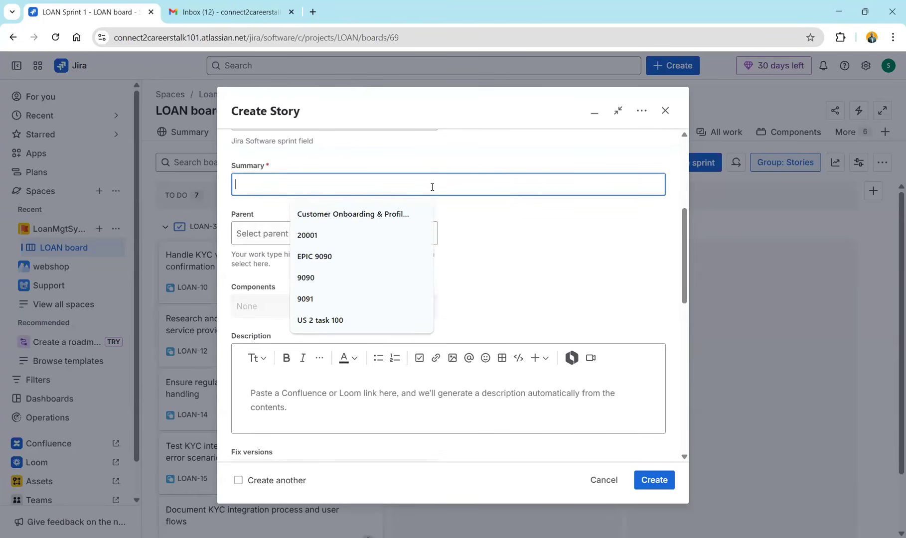
type("Loan")
left_click(380, 212)
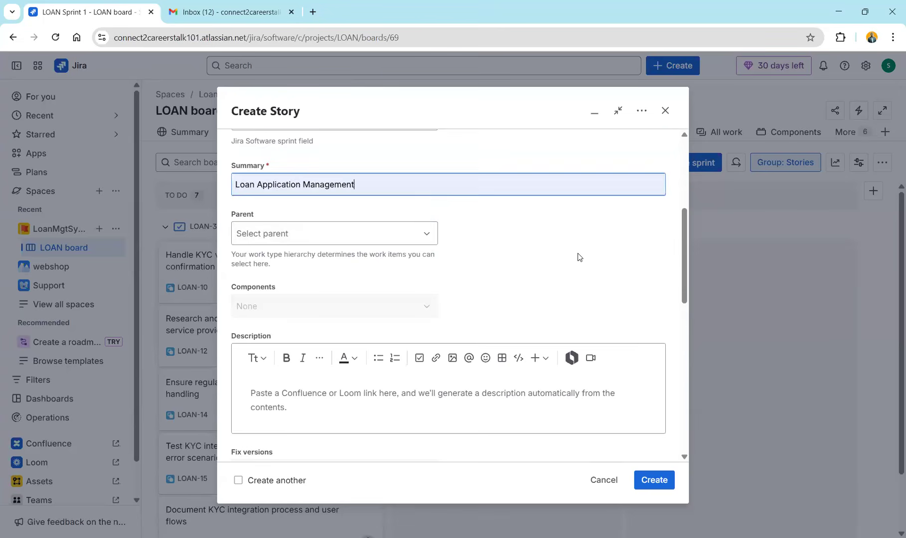
Set the new story's priority to High and create the story, leaving the remaining optional fields empty
scroll(577, 253, "down", 6)
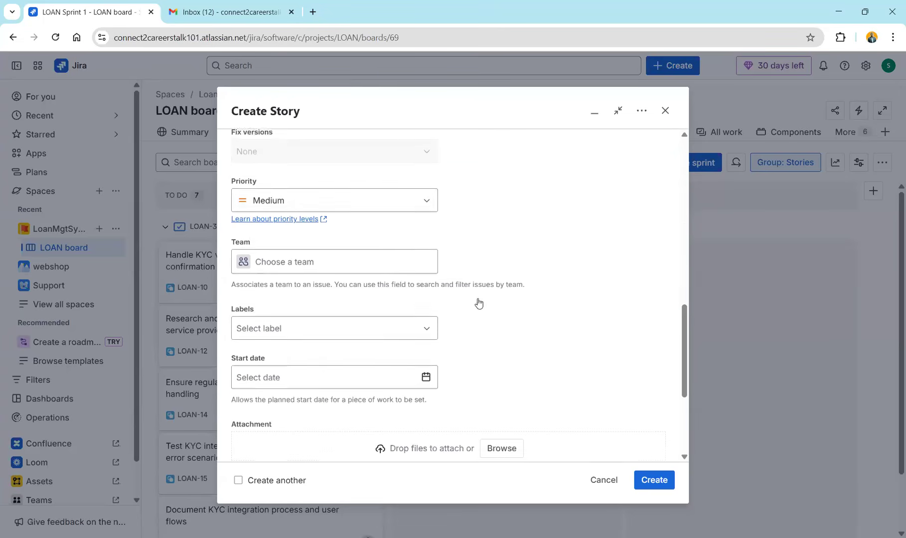
left_click(419, 201)
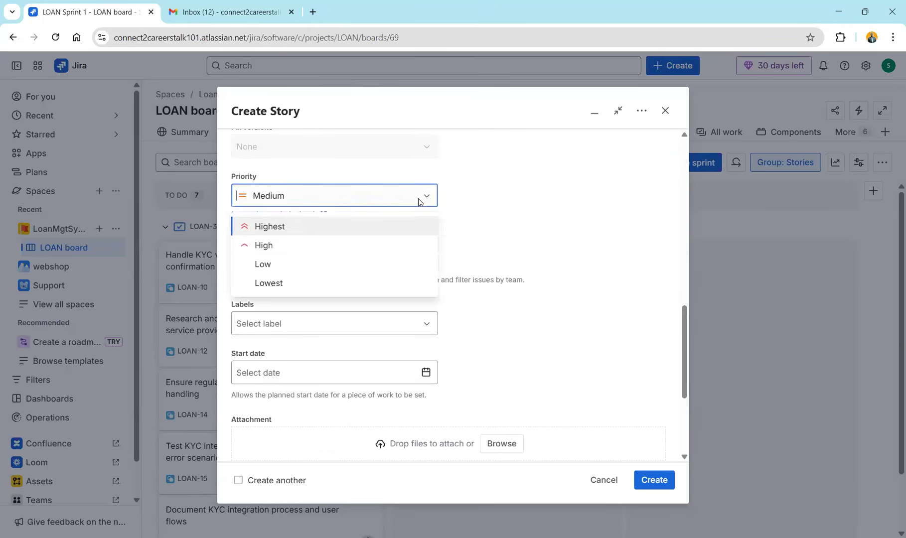
left_click(269, 246)
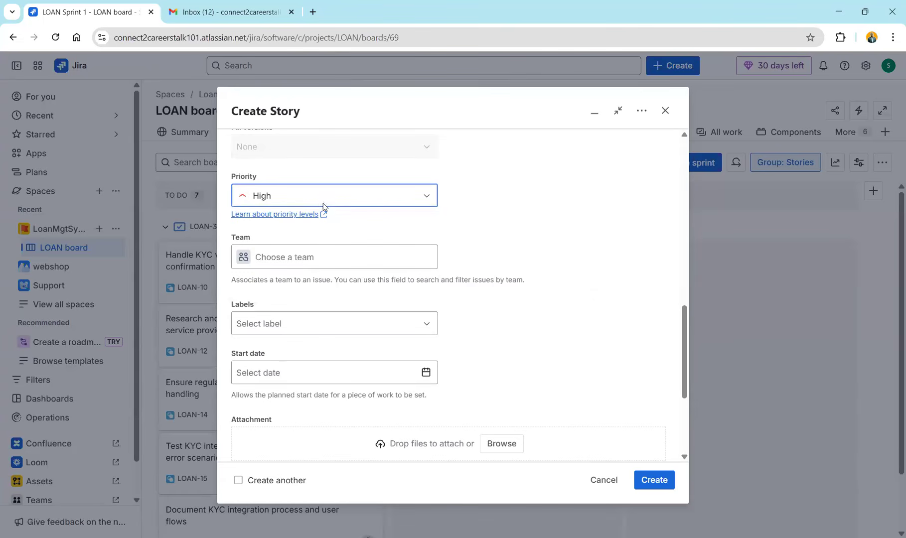
scroll(524, 304, "down", 2)
scroll(525, 305, "down", 3)
scroll(562, 459, "up", 3)
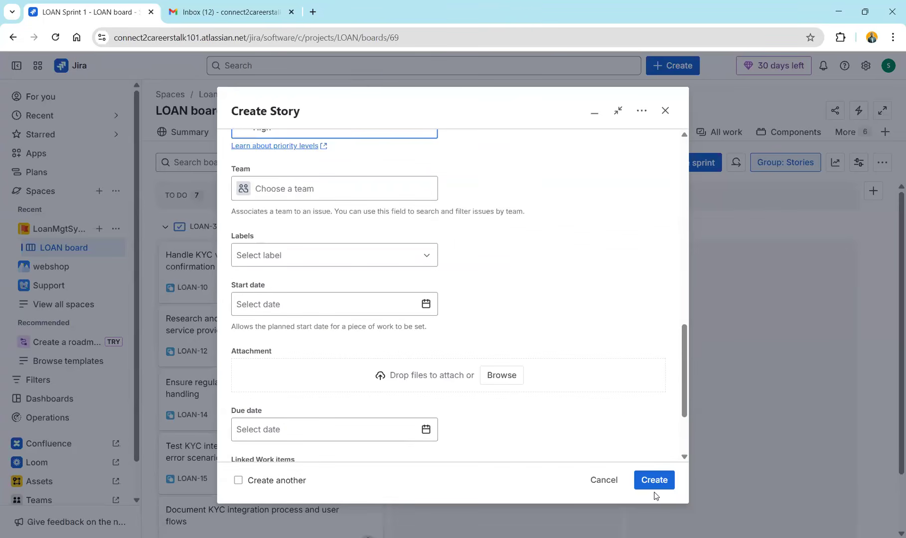
left_click(654, 482)
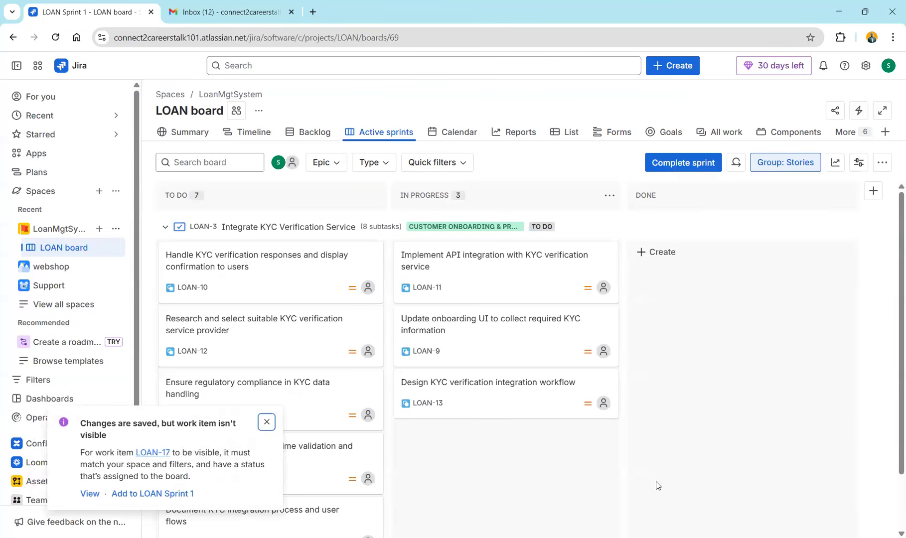
Add the newly created story to LOAN Sprint 1, dismiss the notification and locate the story on the board
left_click(170, 496)
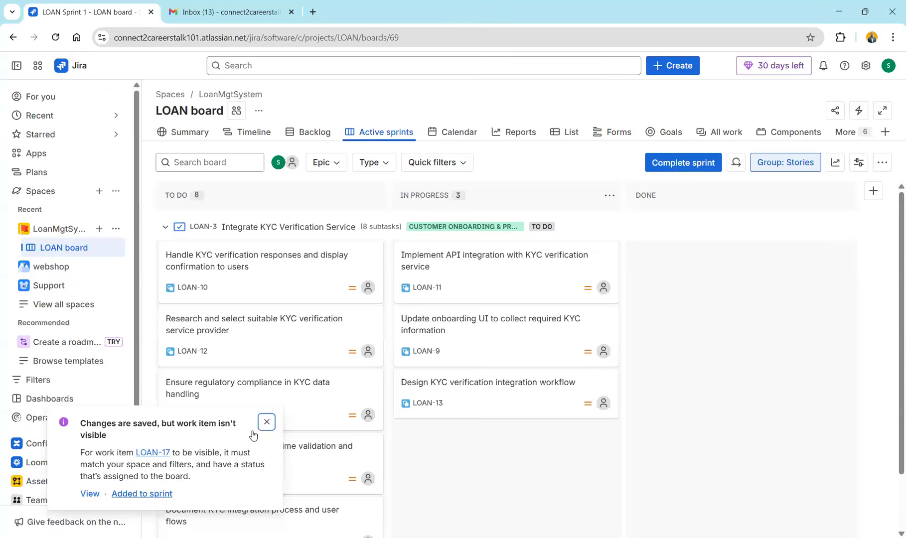
left_click(267, 422)
scroll(453, 447, "down", 3)
scroll(453, 448, "down", 2)
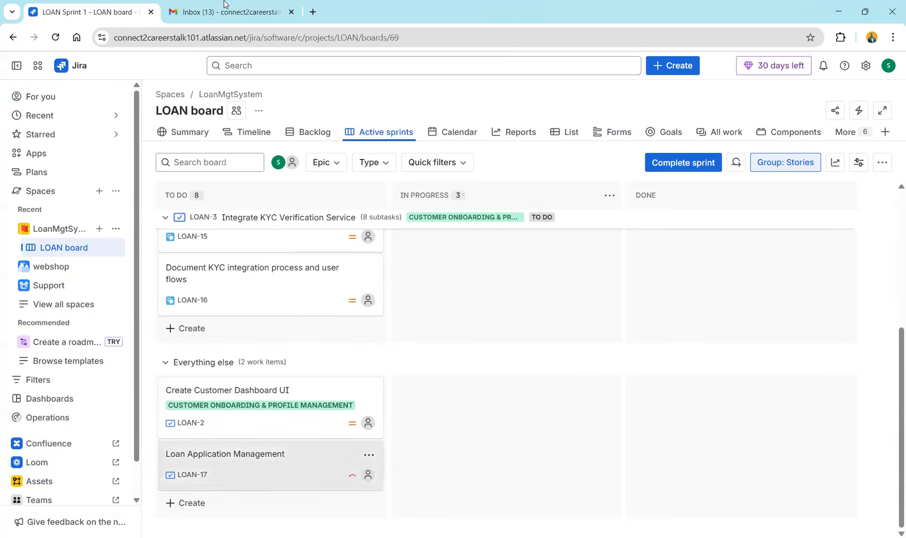
Switch to Gmail, close the unsent message, refresh the inbox and open the "High Priority Issue Created" email from Jira automation
mouse_move(224, 11)
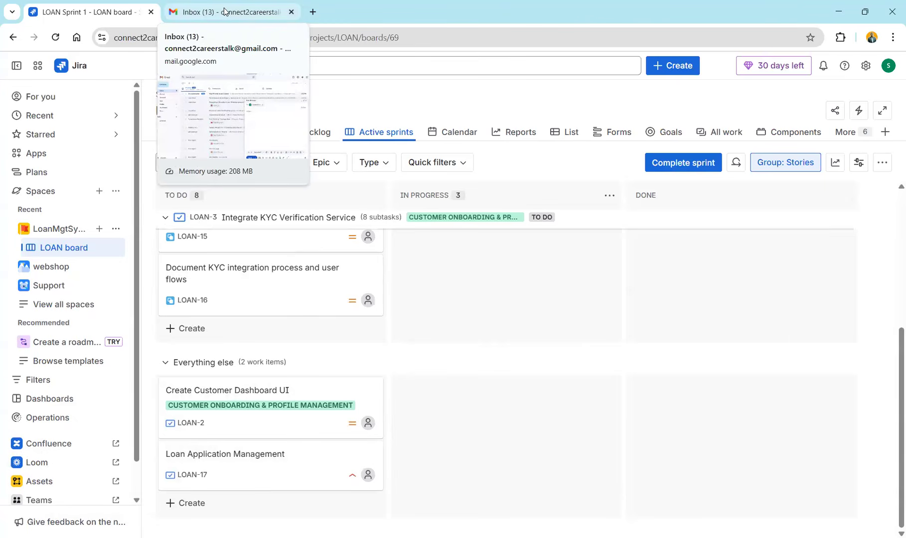
left_click(224, 11)
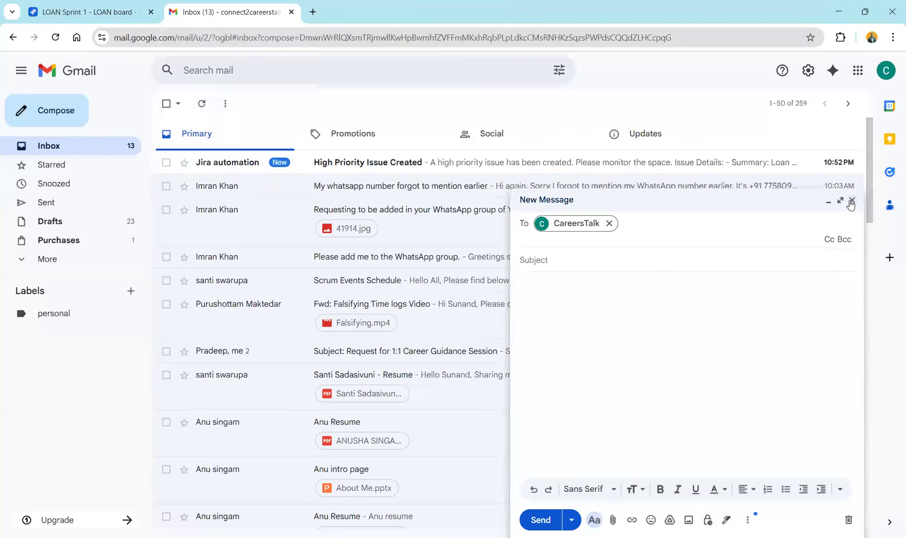
left_click(852, 201)
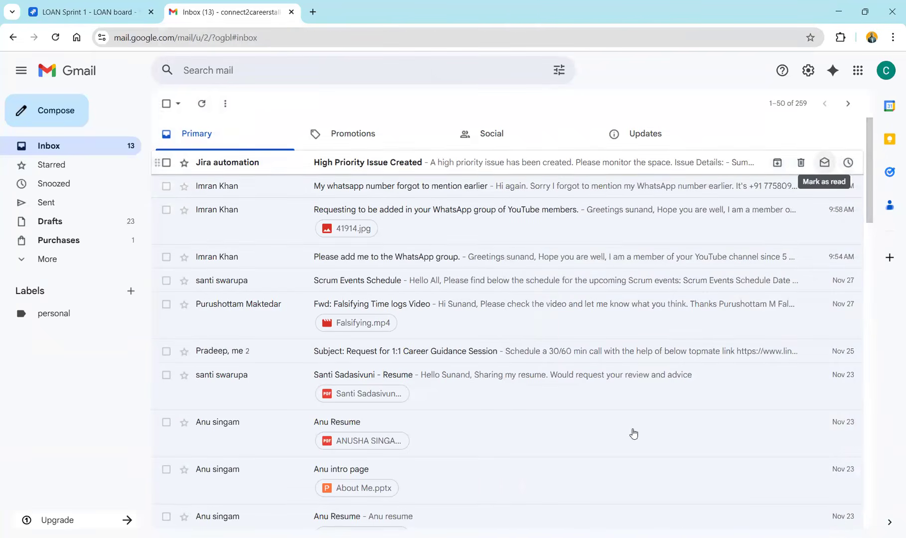
left_click(56, 39)
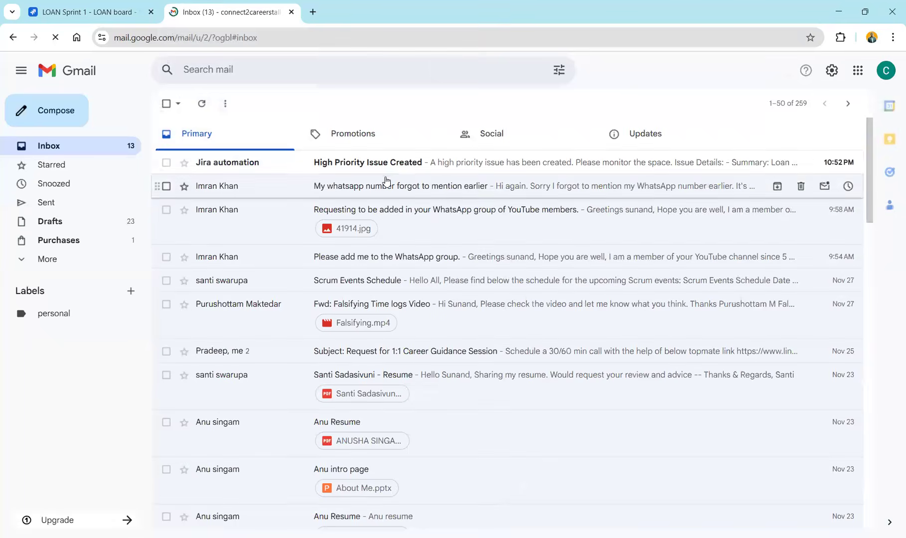
left_click(403, 163)
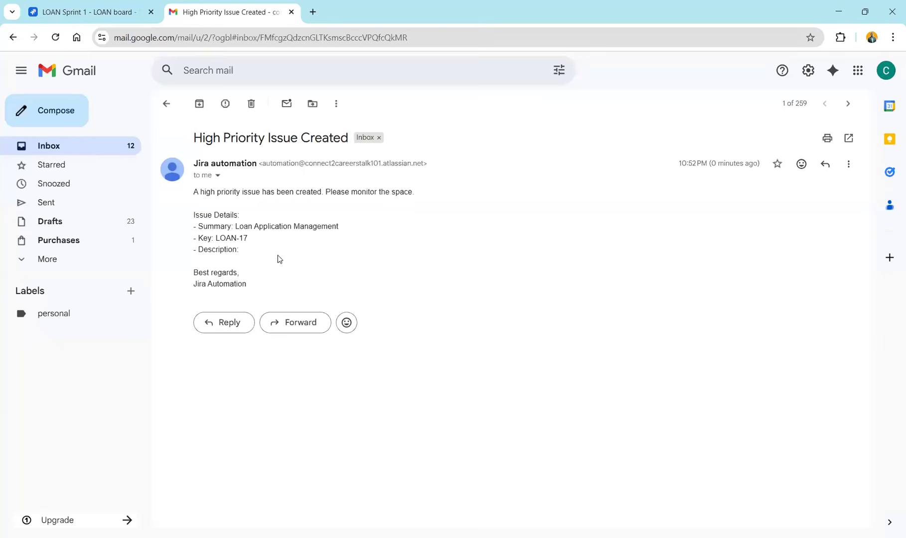
Return to the LOAN board in Jira and close the Gmail page
left_click(133, 4)
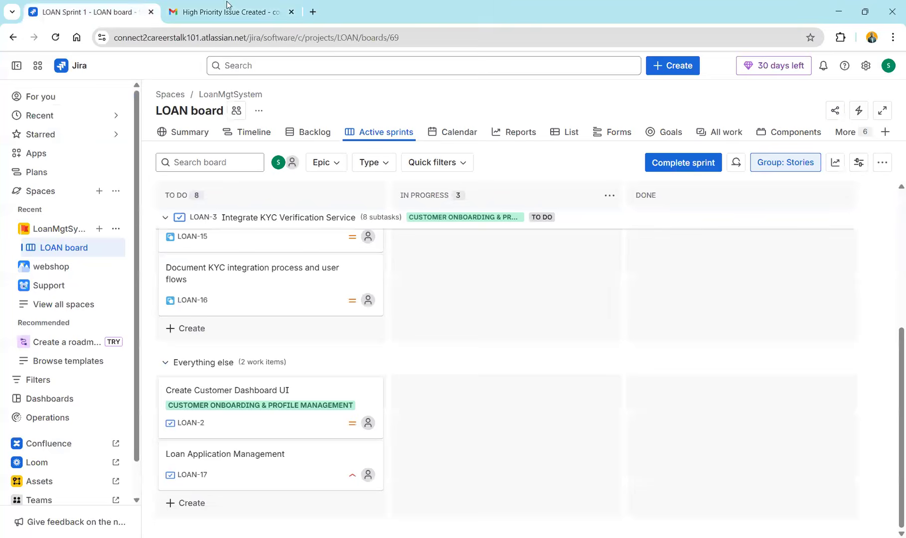
mouse_move(260, 9)
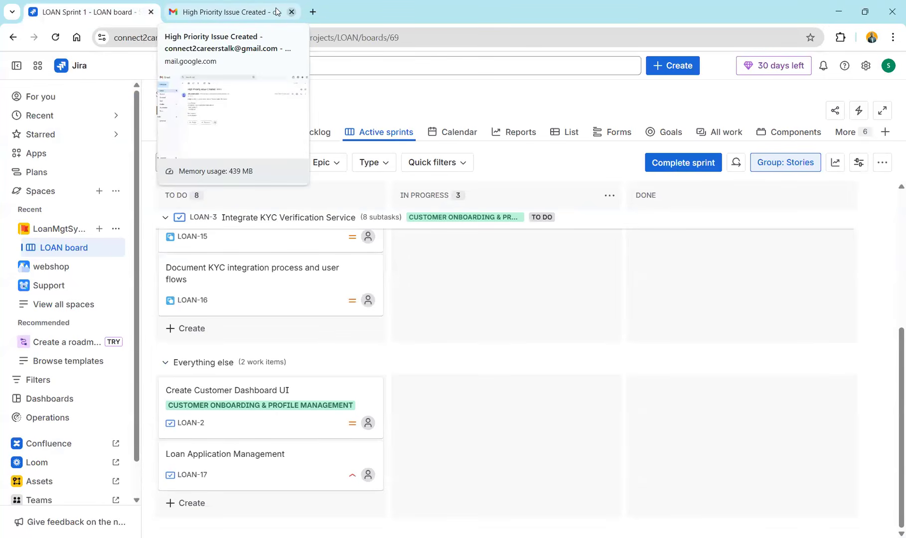
middle_click(276, 8)
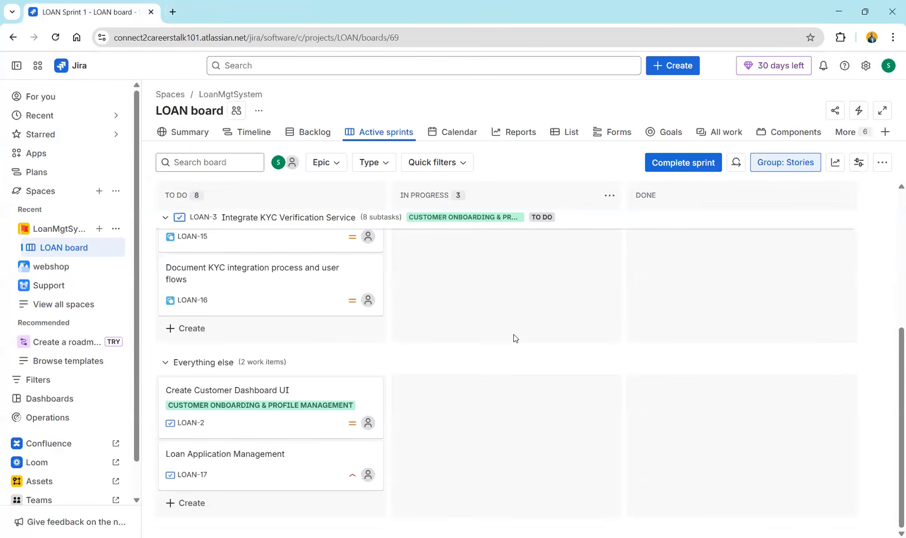